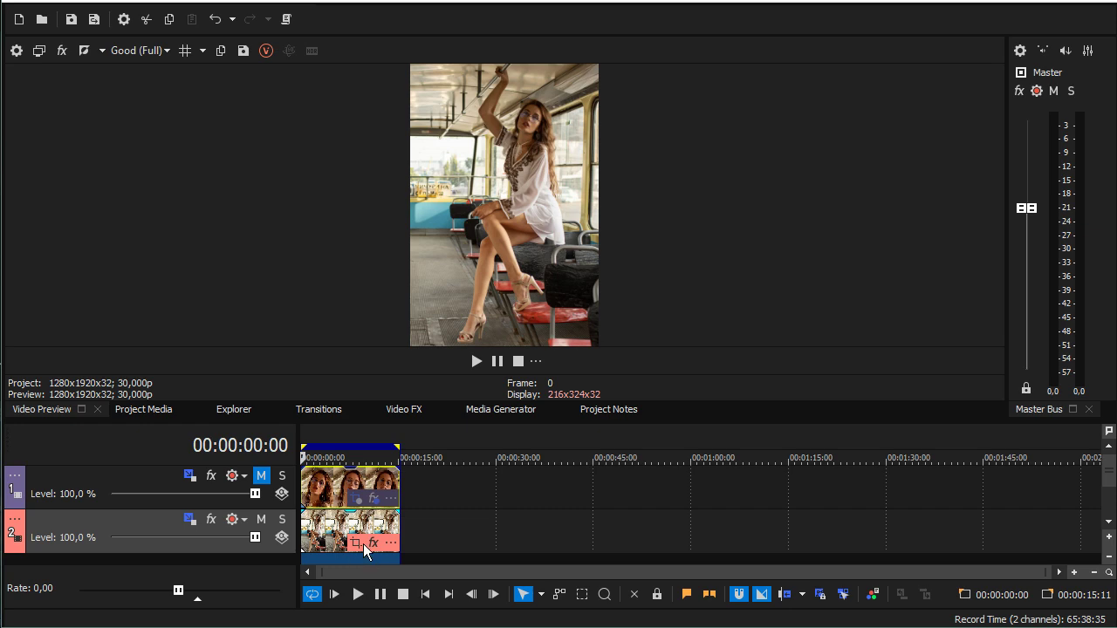
Check the pan/crop frame width and height of the photo event on track 2
left_click(355, 544)
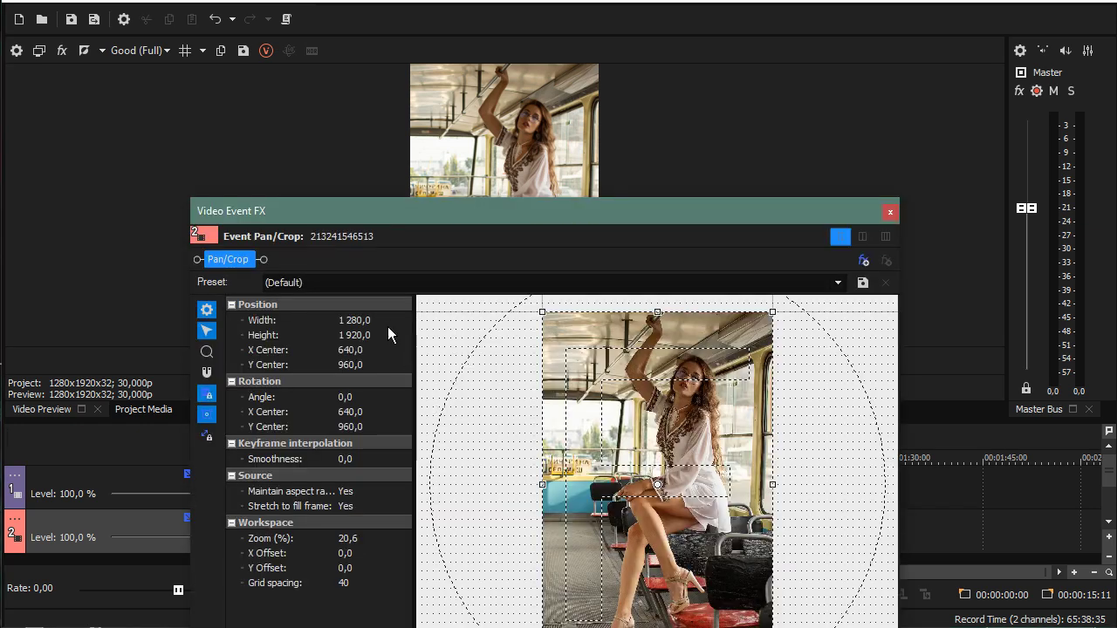
left_click(381, 320)
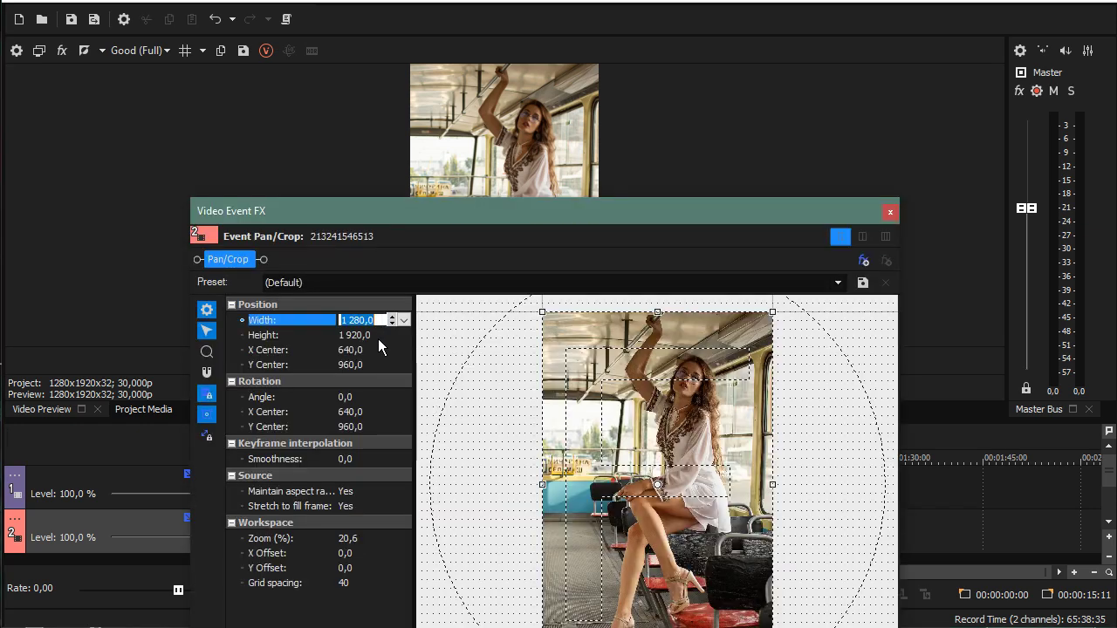
left_click(378, 339)
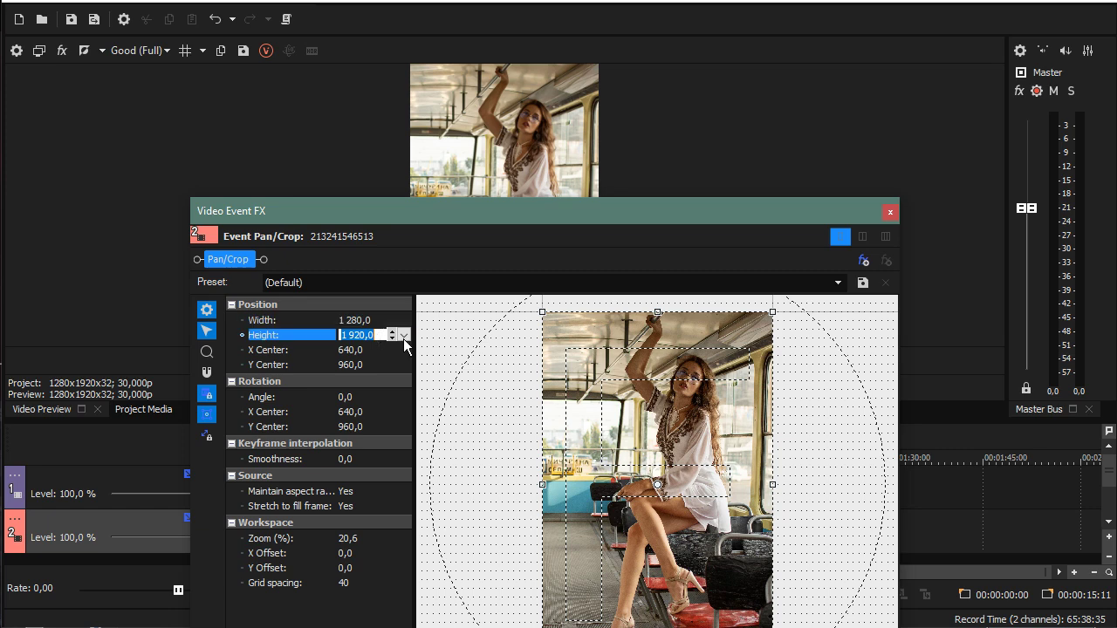
left_click(888, 213)
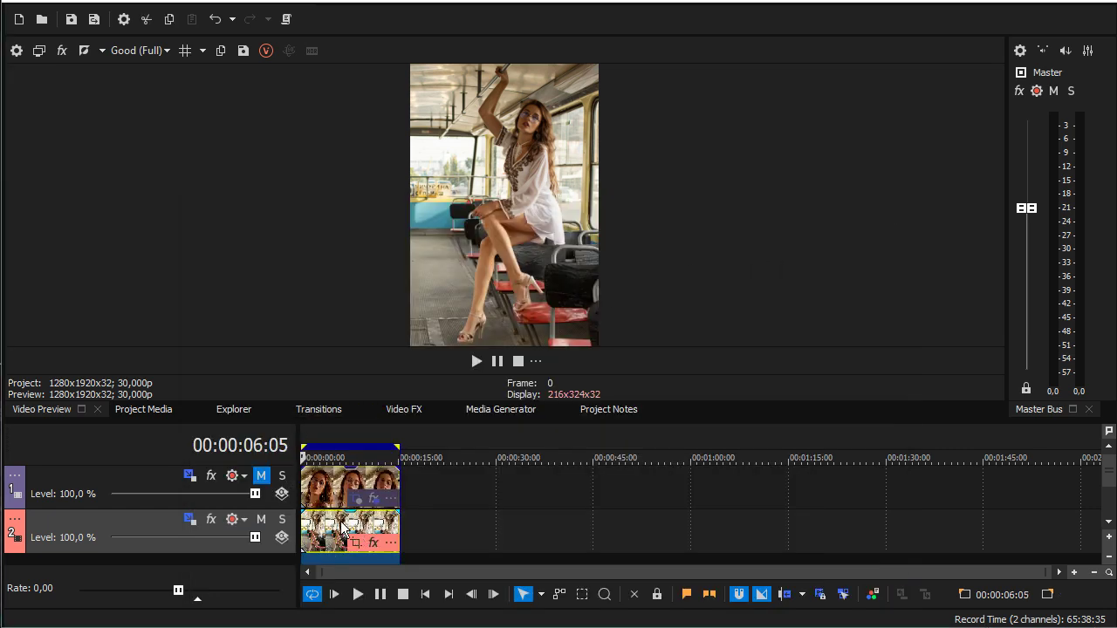
Play back the full-body photo event on track 2 from the beginning of the timeline
left_click(367, 527)
double_click(308, 523)
key("space")
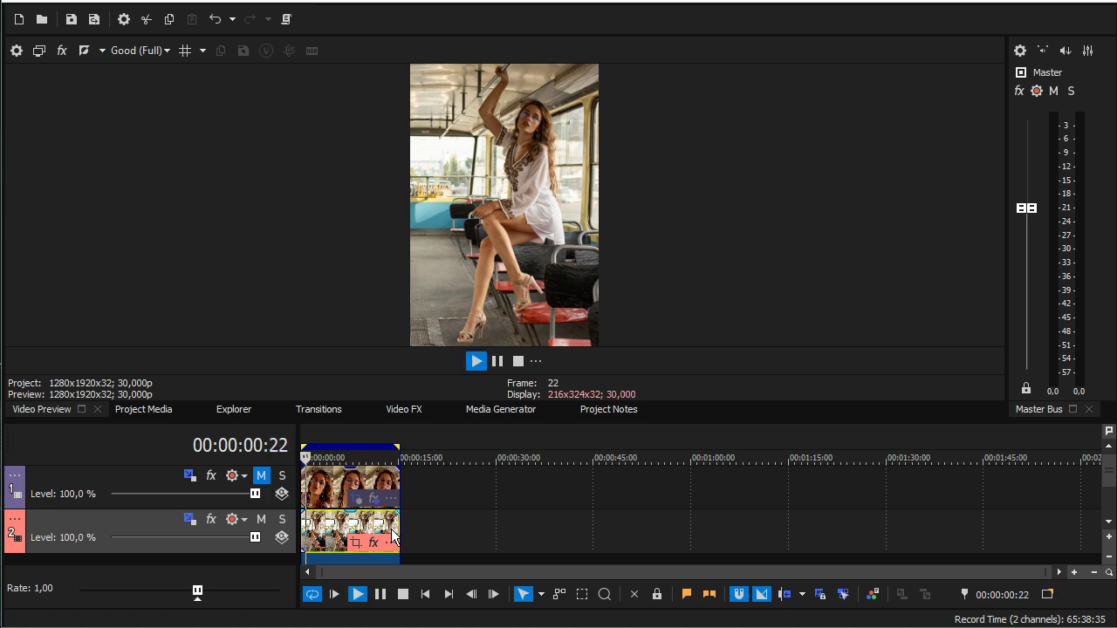
key("space")
Unmute track 1, mute track 2, and play back the face clip on its own
left_click(261, 475)
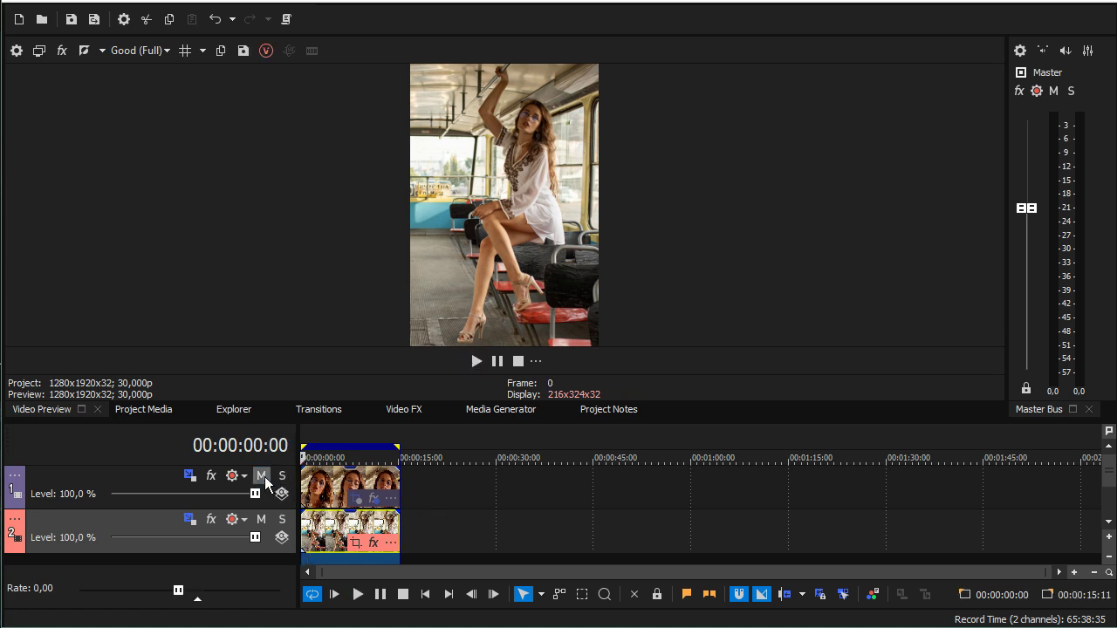
left_click(261, 519)
key("space")
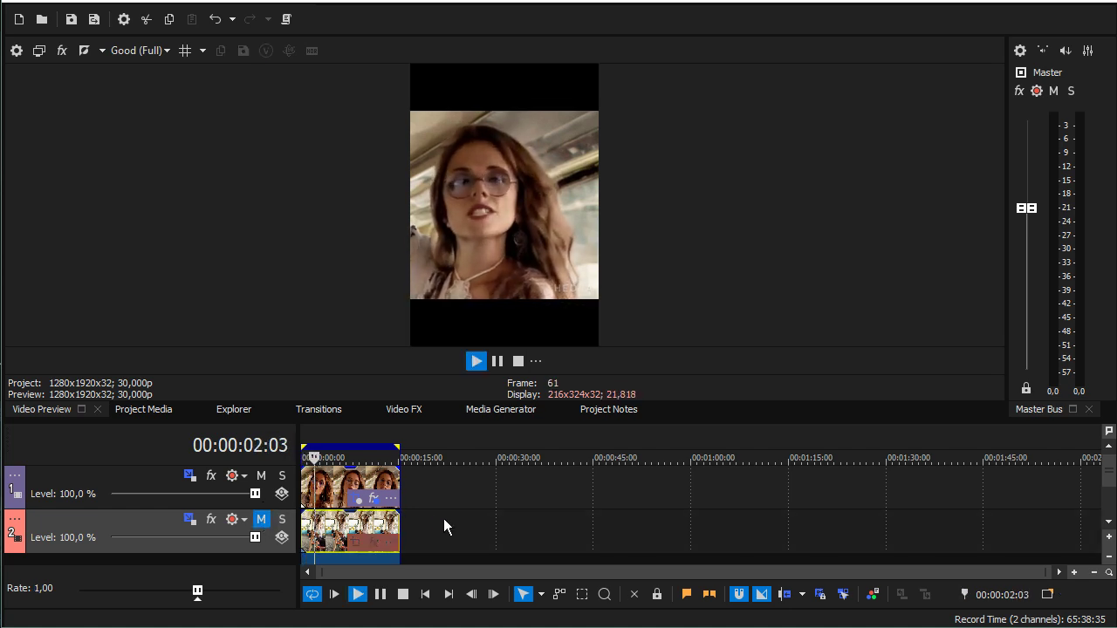
key("space")
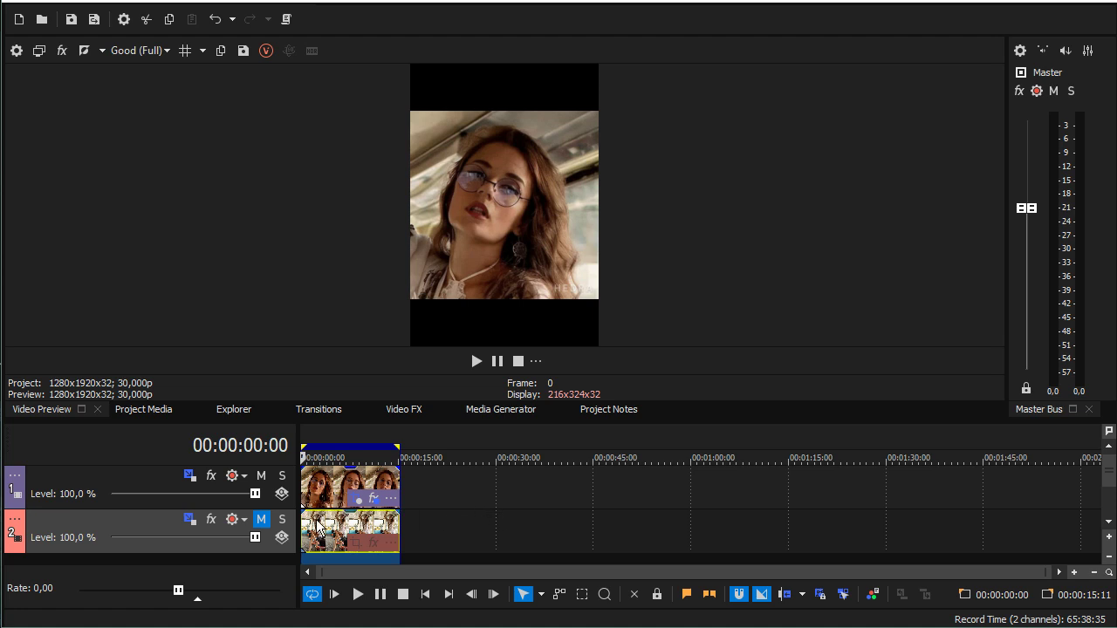
Check the pan/crop frame width and height of the face clip on track 1
left_click(375, 501)
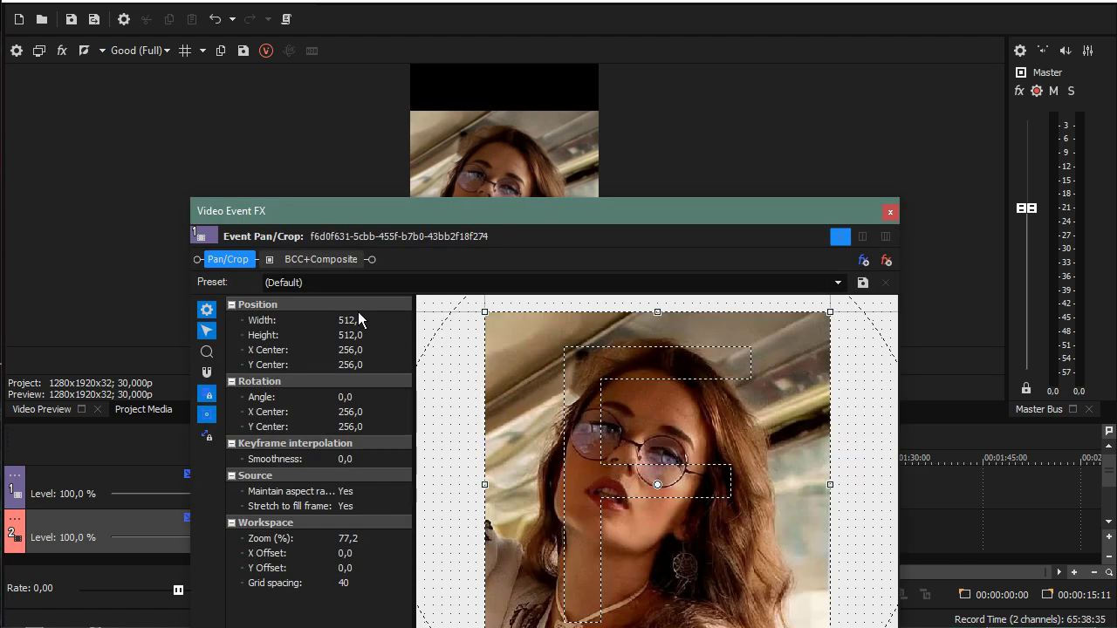
left_click(367, 318)
left_click(368, 335)
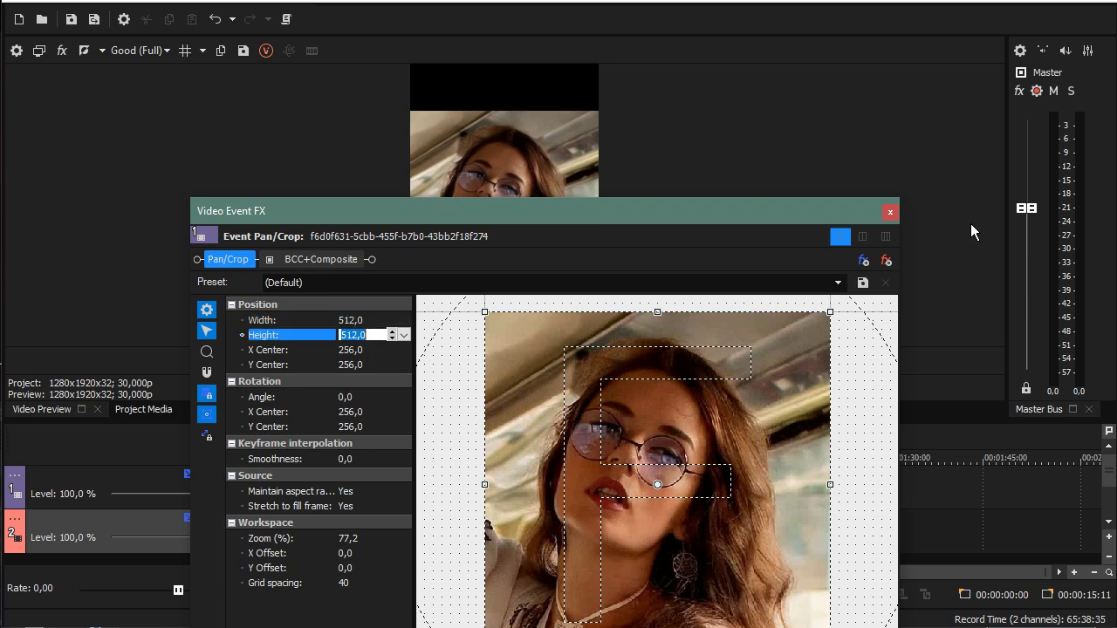
key("Return")
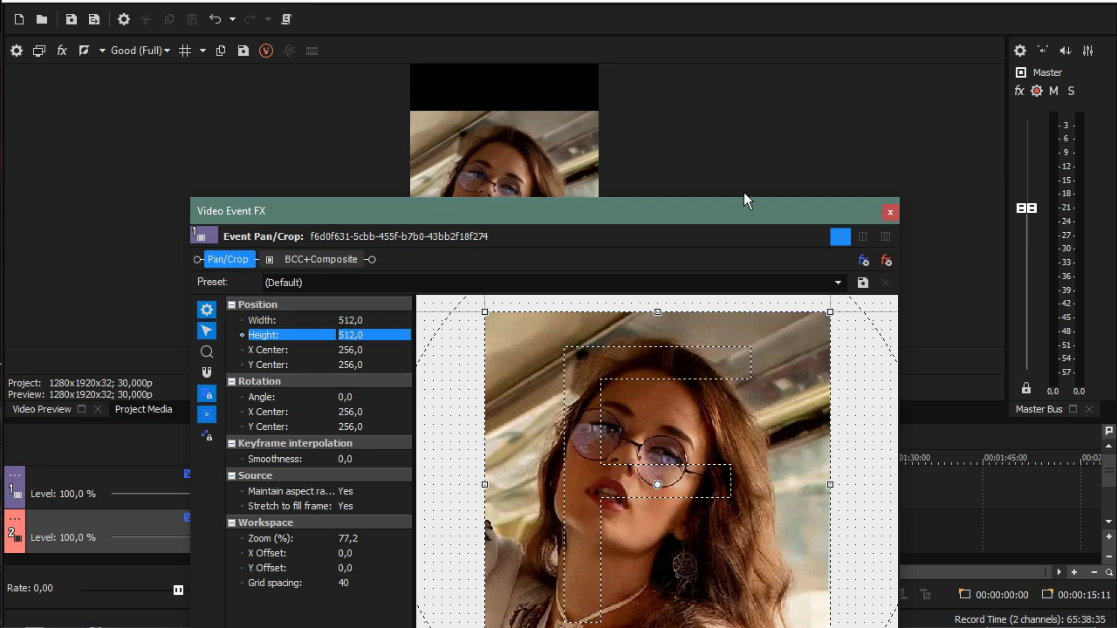
left_click(890, 212)
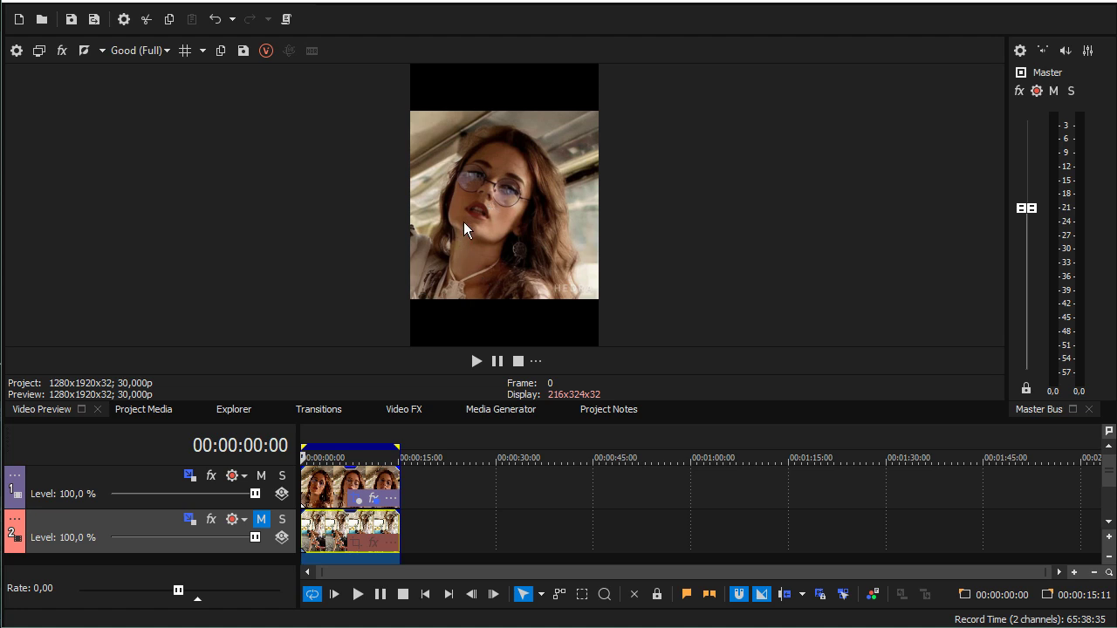
Unmute track 2 and toggle track 1's mute to compare the face clip with the photo beneath it
left_click(262, 521)
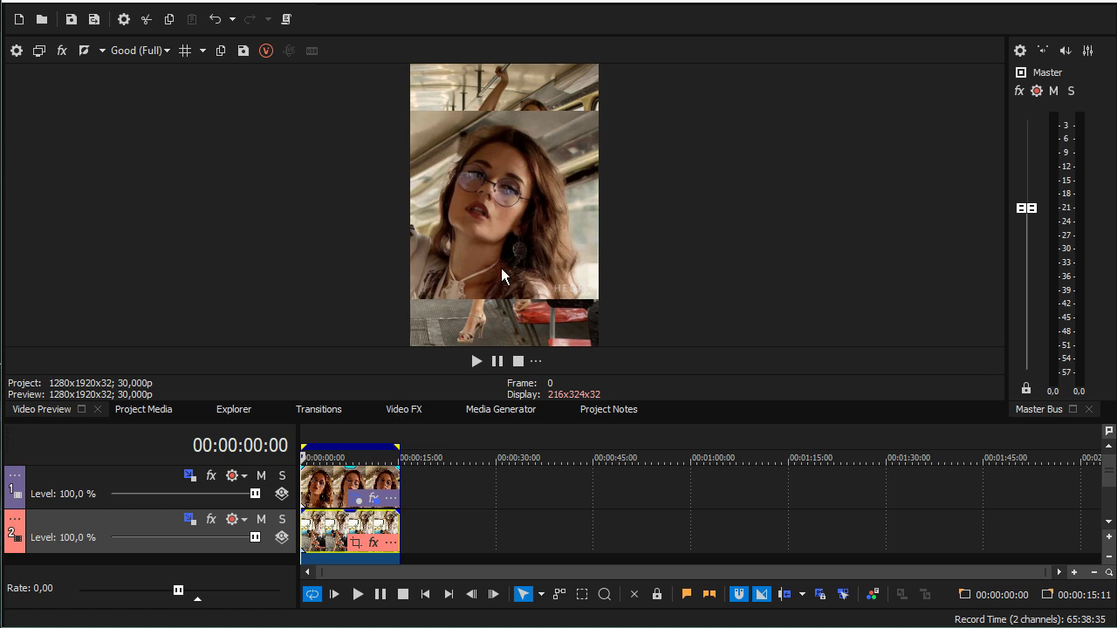
left_click(340, 489)
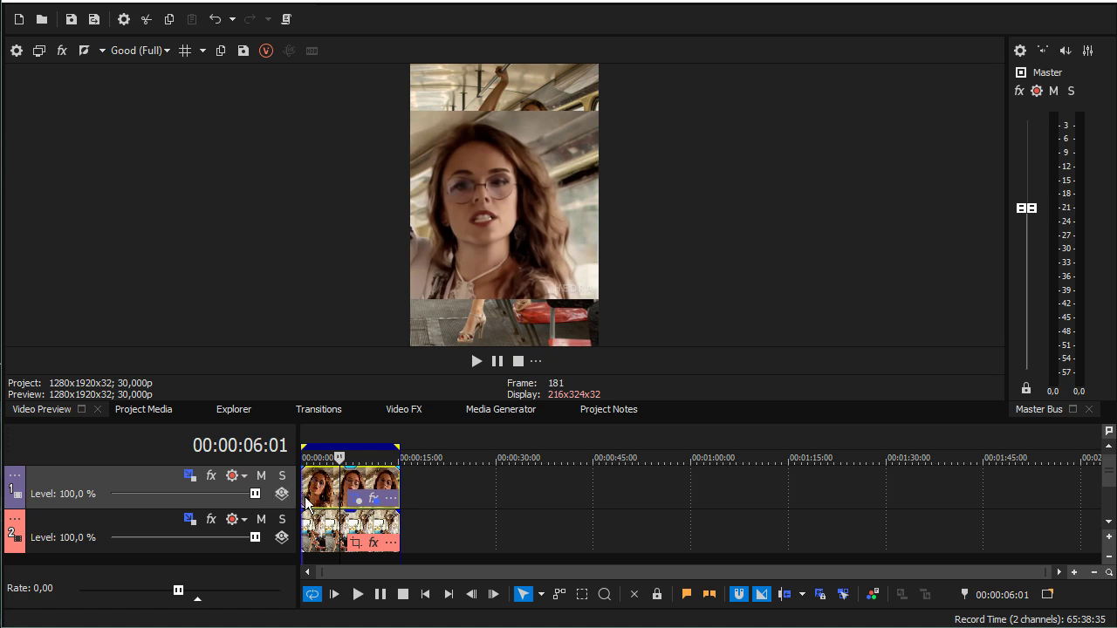
key("Home")
left_click(260, 477)
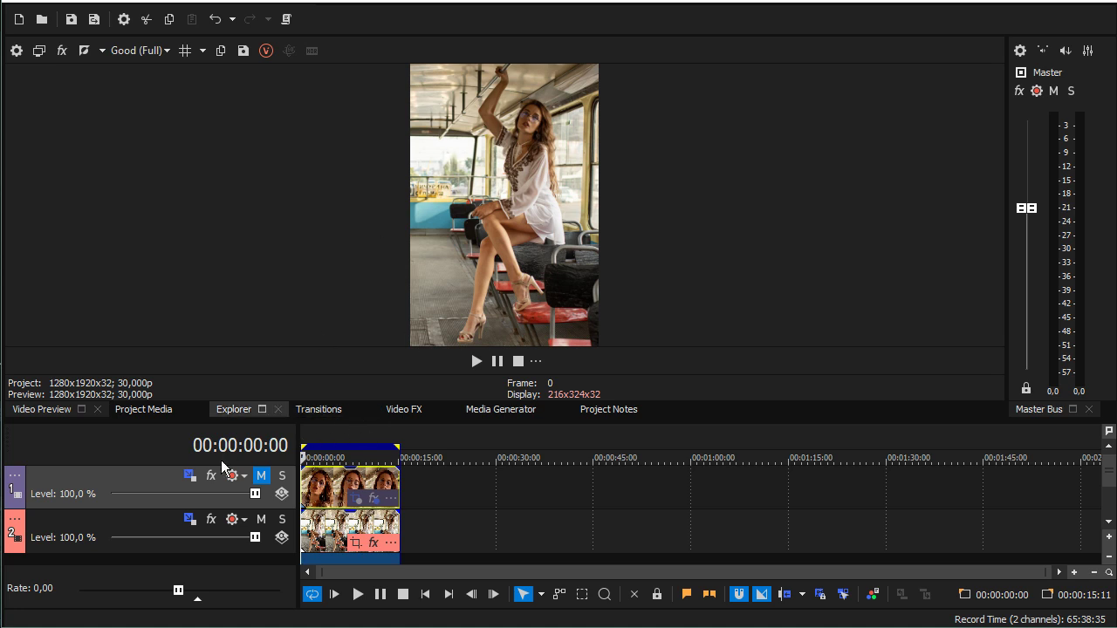
left_click(259, 476)
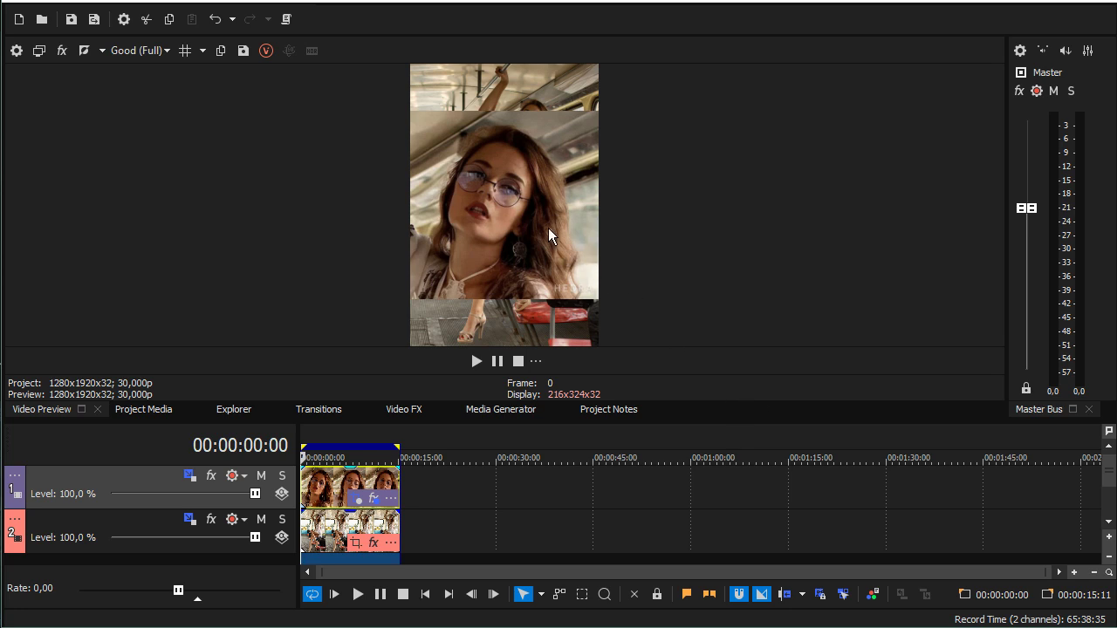
Open the pan/crop settings of the face clip on track 1 and restore the frame after a trial resize
left_click(358, 499)
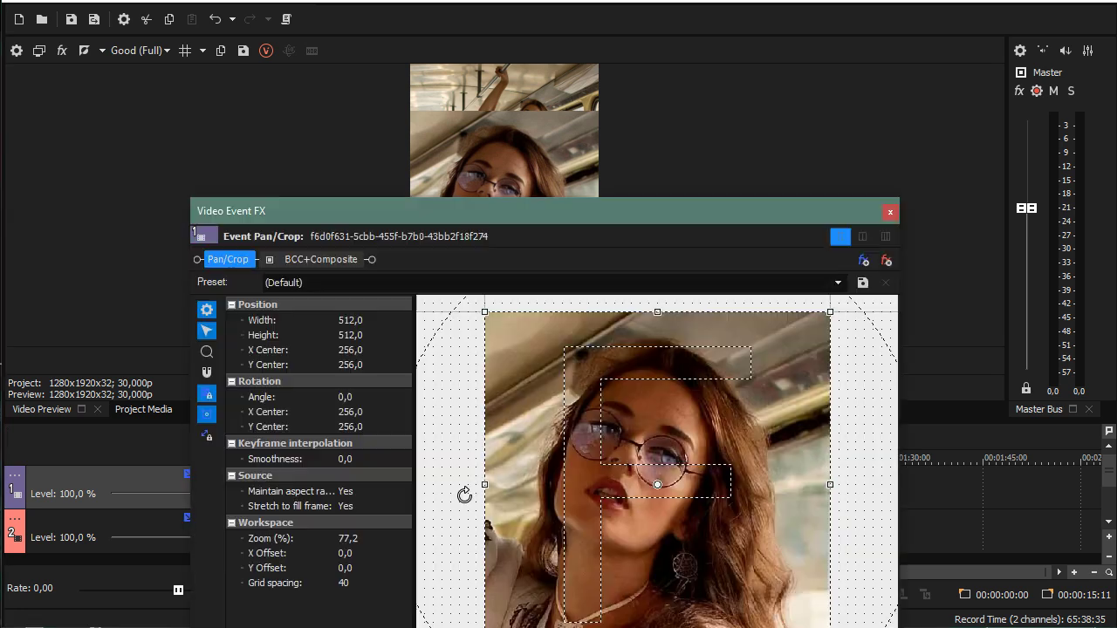
left_click_drag(487, 310, 462, 291)
right_click(522, 367)
left_click(549, 381)
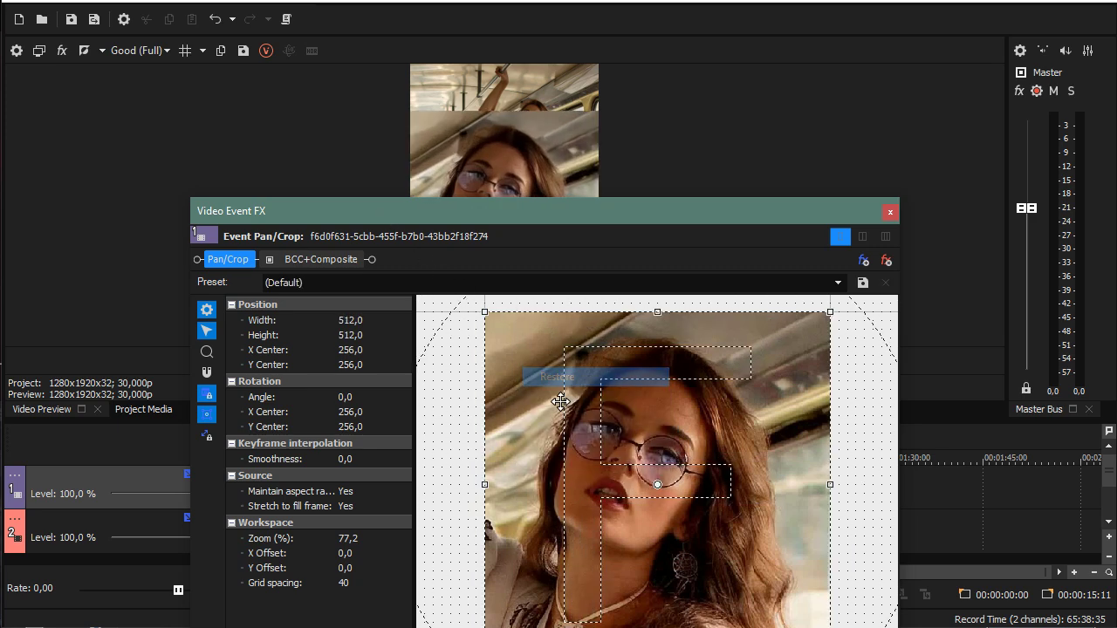
Match the face clip's crop frame to the output aspect and set the frame width to 512
right_click(538, 392)
left_click(380, 335)
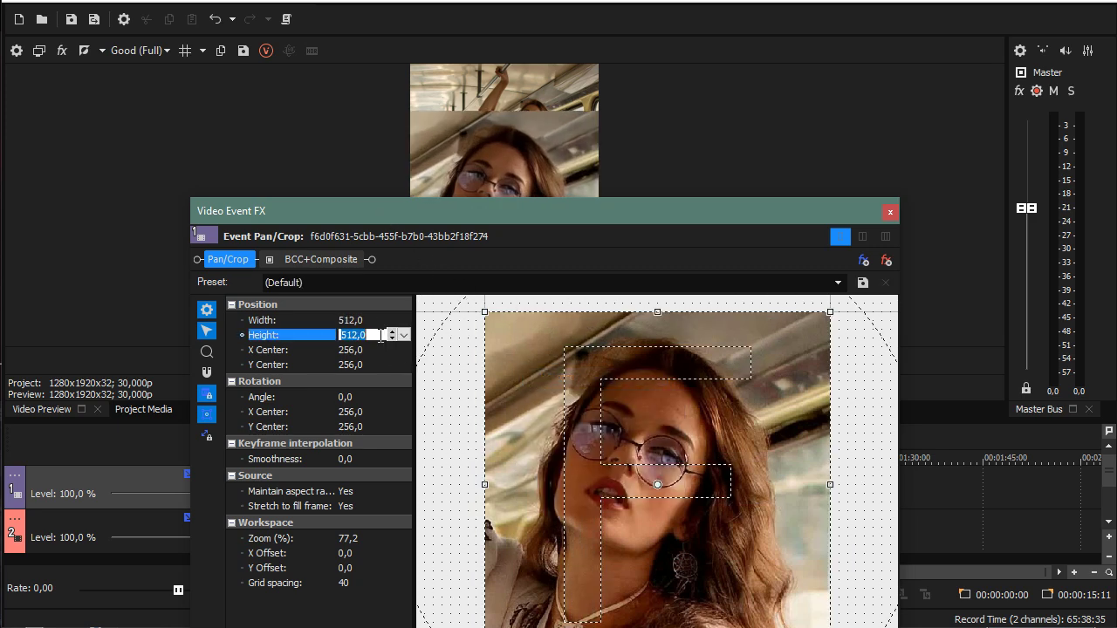
right_click(510, 445)
left_click(551, 534)
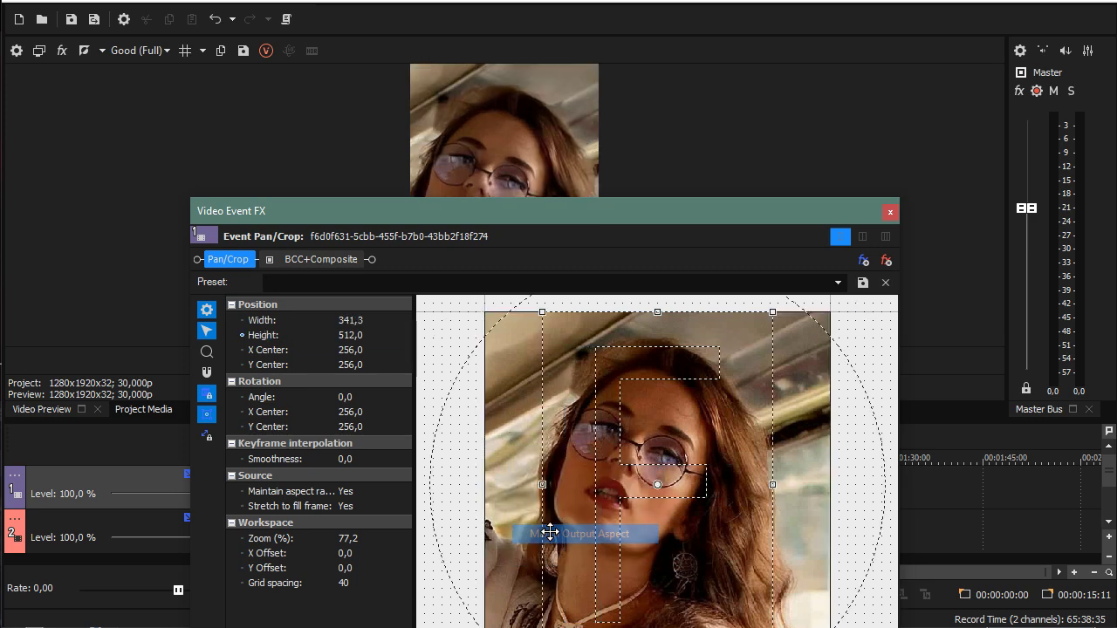
scroll(547, 432, "down", 2)
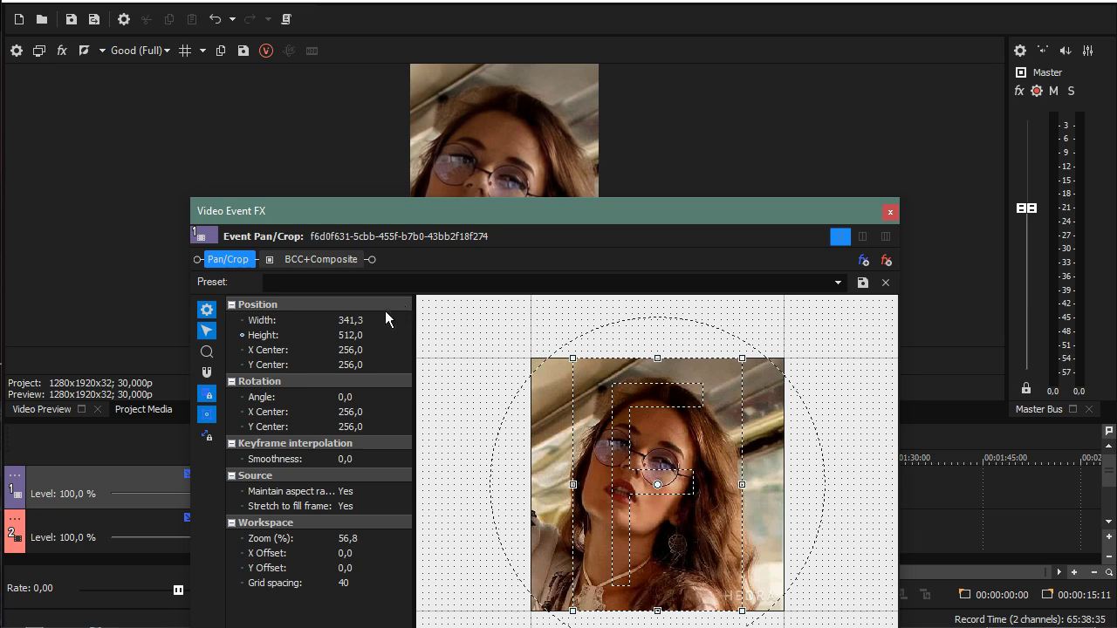
left_click(376, 319)
type("512")
key("Return")
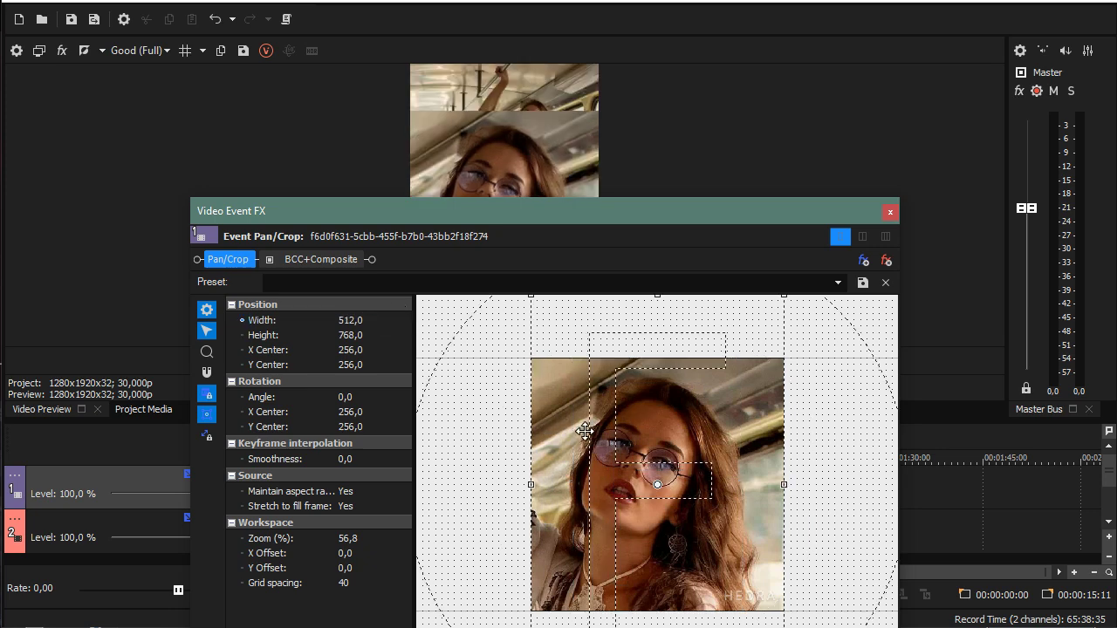
Enlarge the face clip's crop frame to about 1424 × 2135 and move the shrunken face over the woman's head in the photo
scroll(544, 372, "down", 2)
left_click_drag(563, 347, 439, 214)
left_click_drag(579, 213, 634, 329)
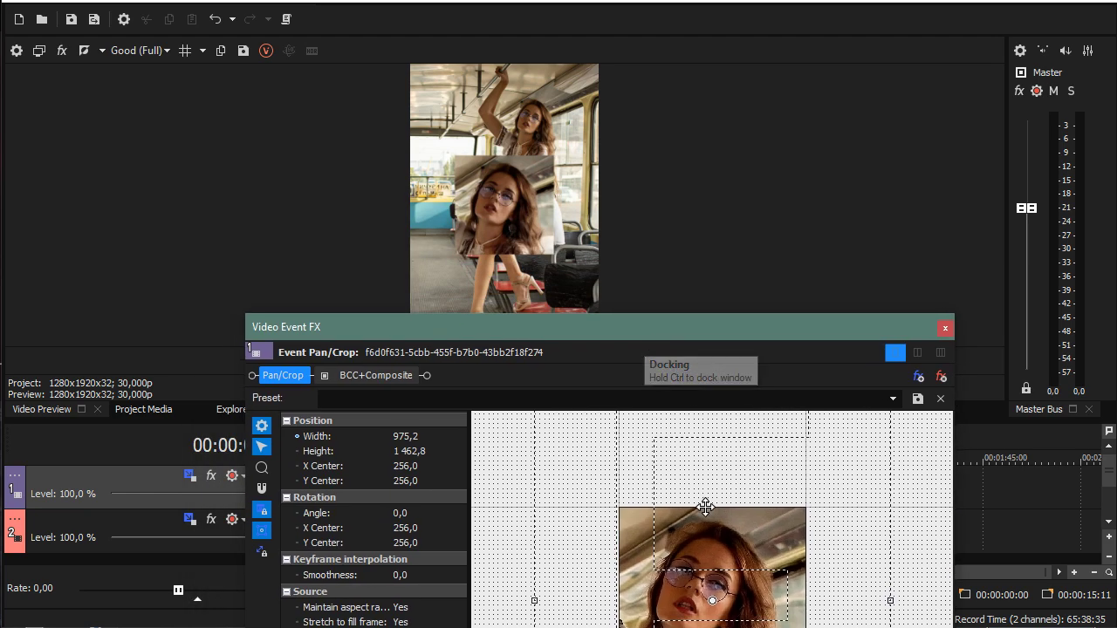
left_click_drag(705, 507, 488, 470)
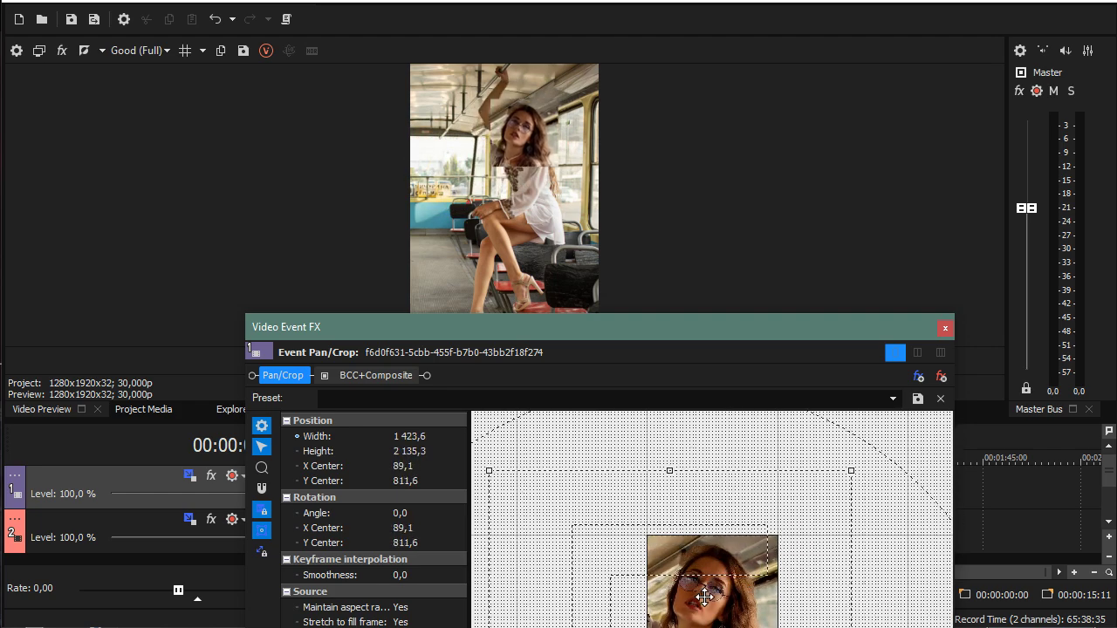
left_click_drag(704, 596, 690, 616)
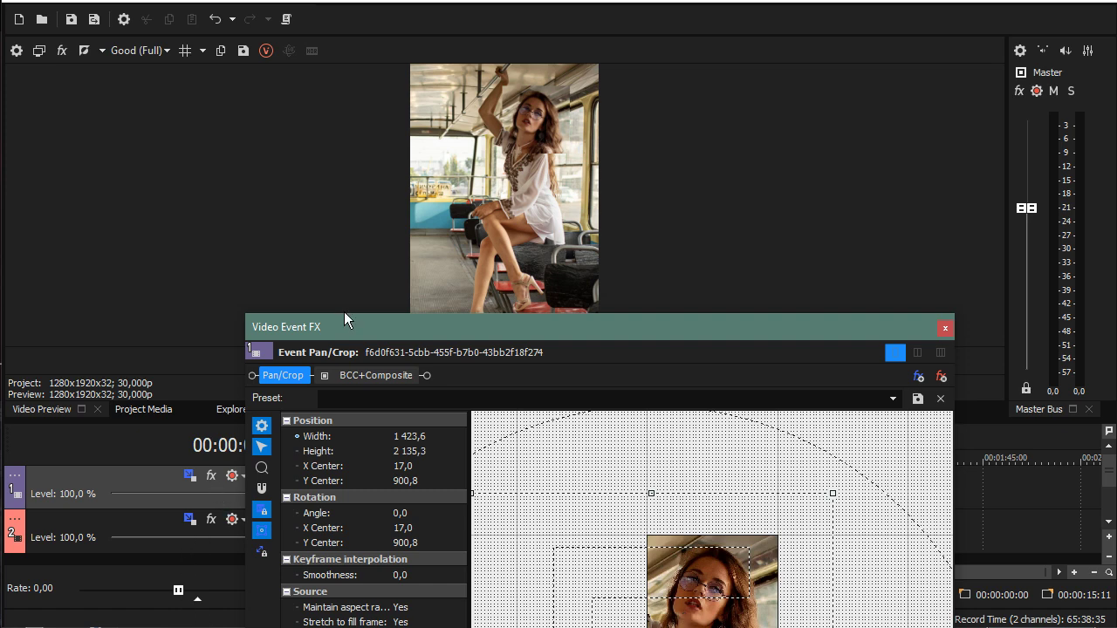
Lower track 1's level to about 65 % to see the photo through the face clip
left_click_drag(345, 330, 433, 316)
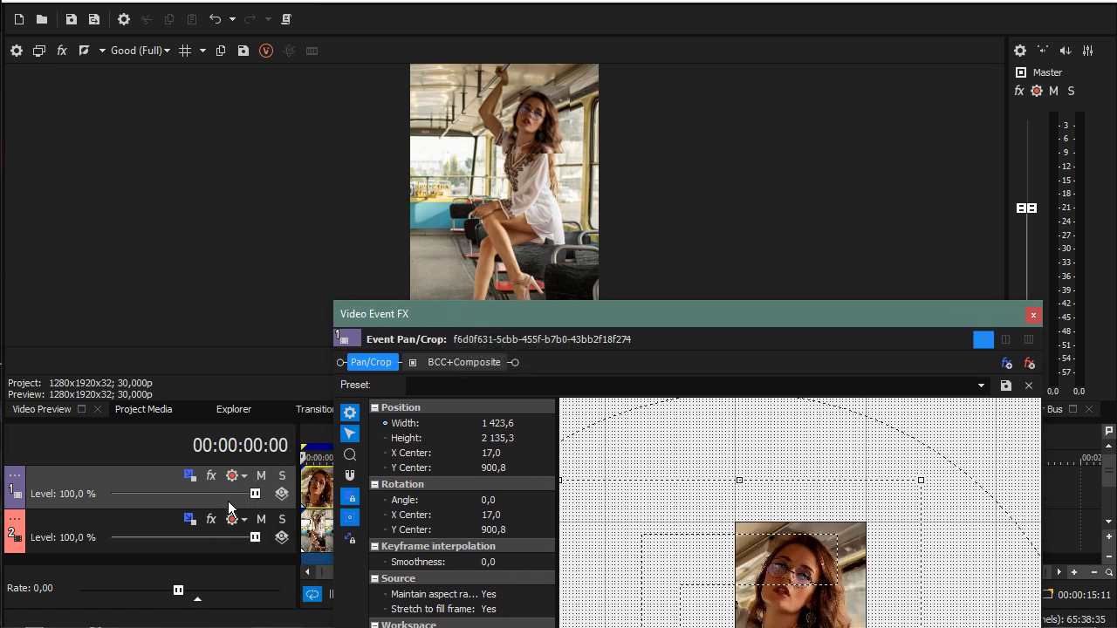
left_click_drag(258, 491, 209, 500)
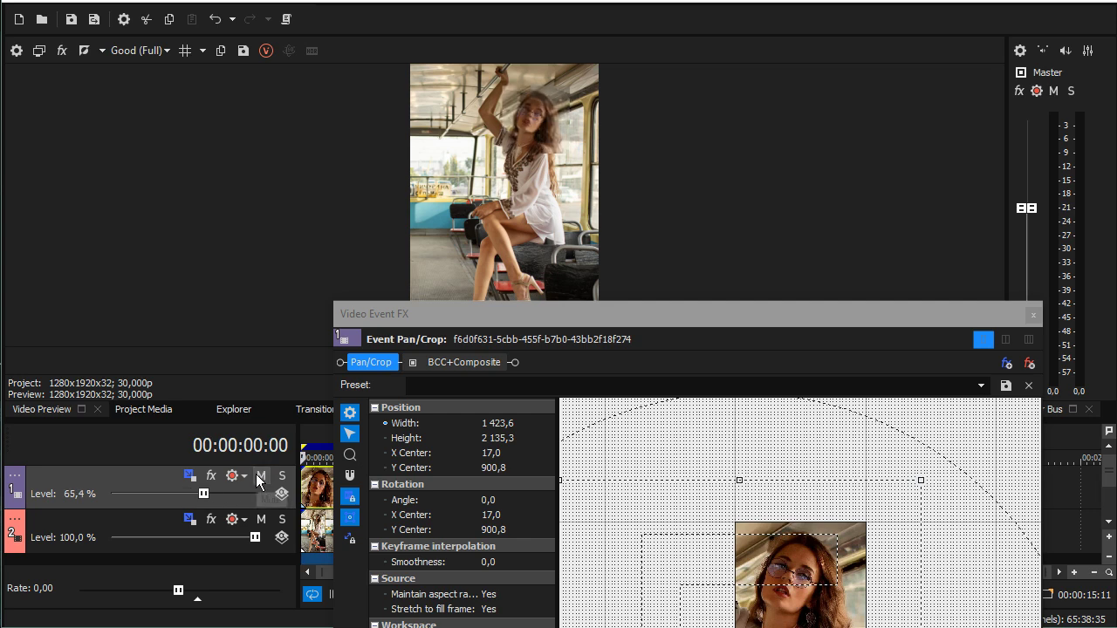
left_click(636, 511)
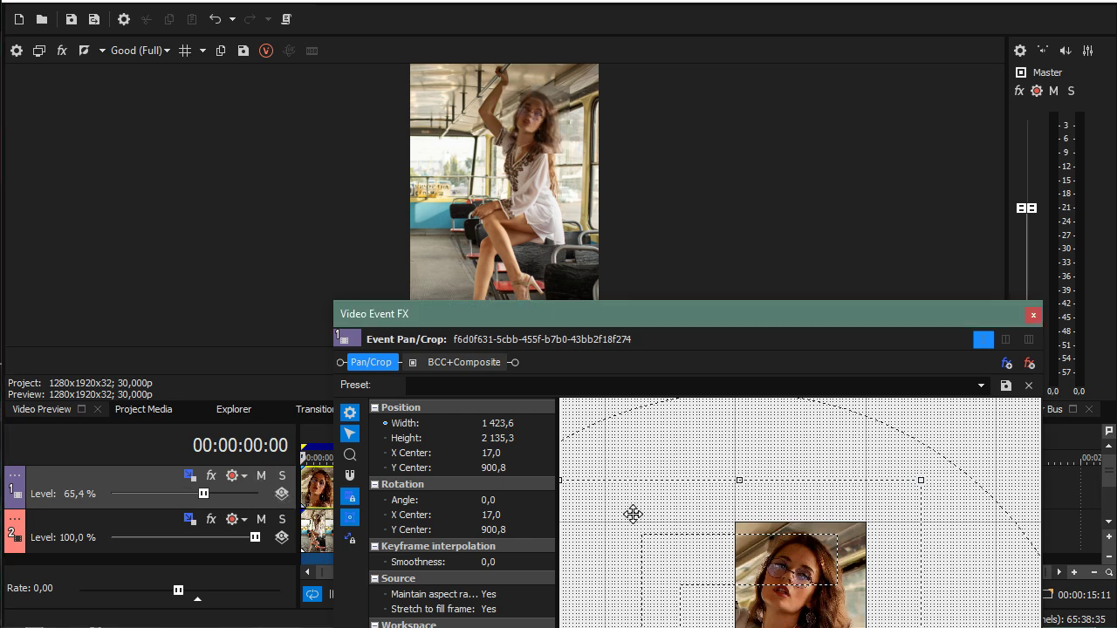
Refine the face overlay with a crop frame of about 1802 × 2703 centred near X -45, Y 1029, and close the pan/crop settings
scroll(634, 511, "down", 2)
left_click_drag(615, 504, 550, 446)
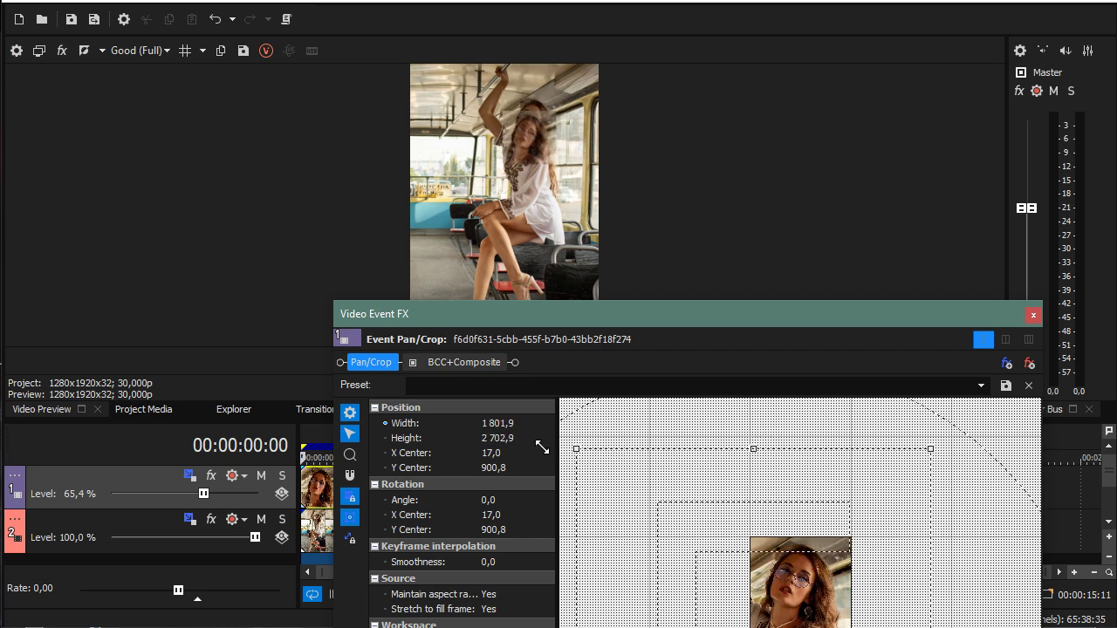
mouse_move(667, 542)
left_mouse_down()
mouse_move(668, 553)
mouse_move(670, 530)
left_mouse_up()
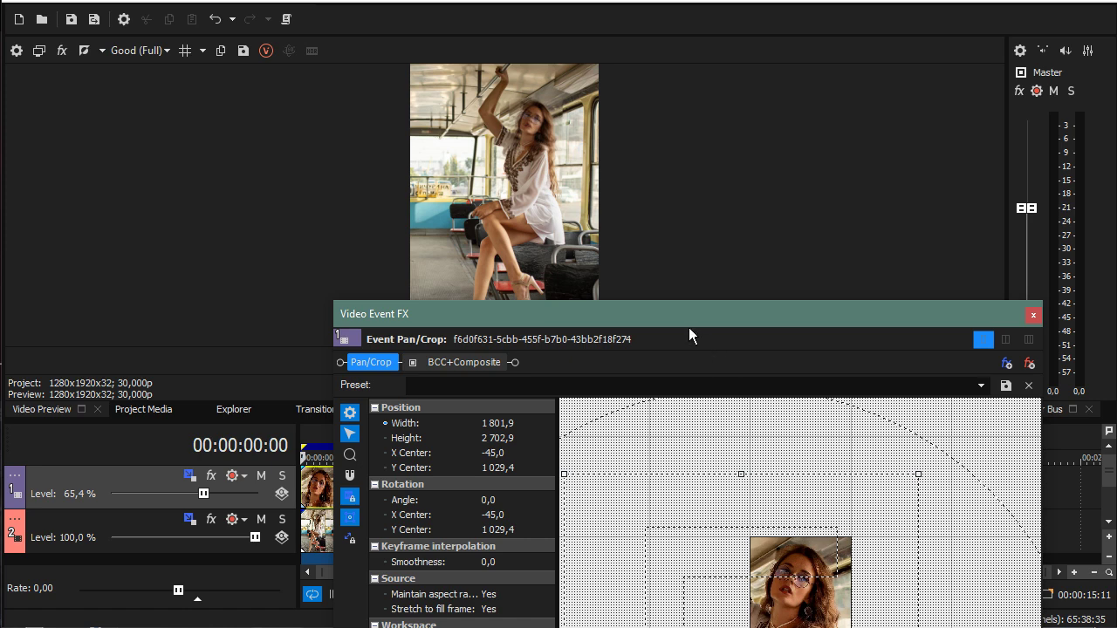
left_click_drag(676, 316, 606, 280)
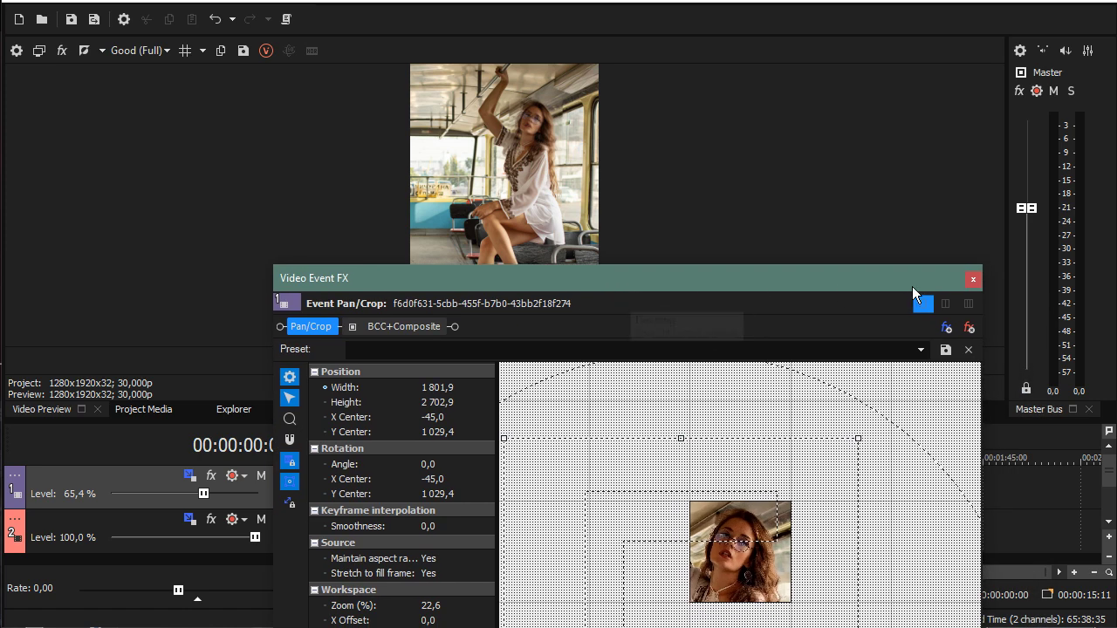
left_click(971, 280)
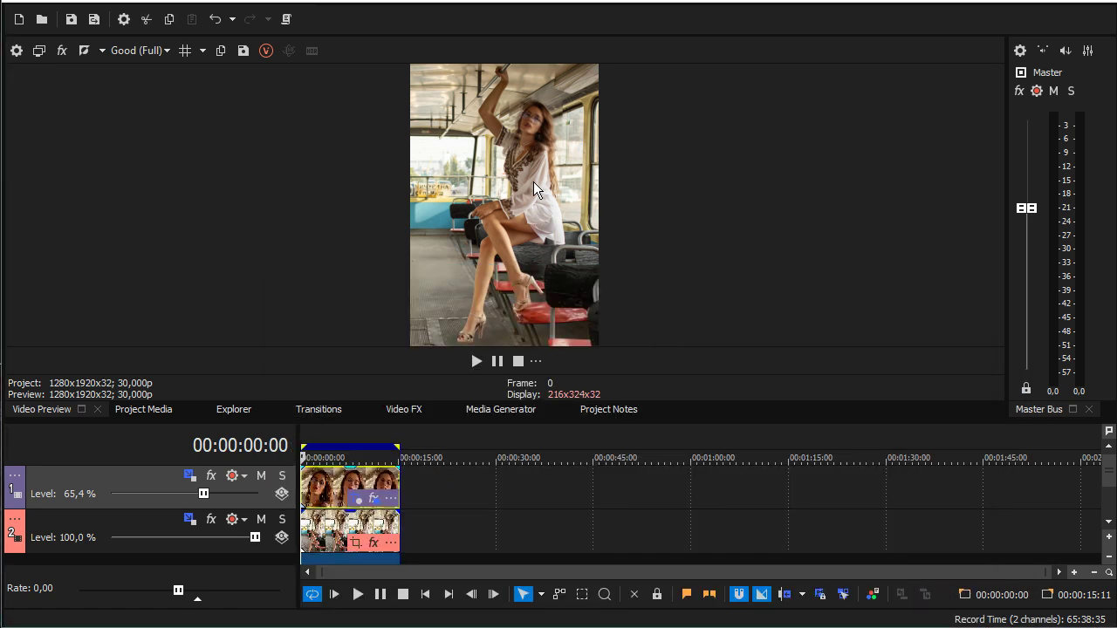
Reset track 1's level to 100 % and turn off scaling the video to fit the preview window
double_click(204, 493)
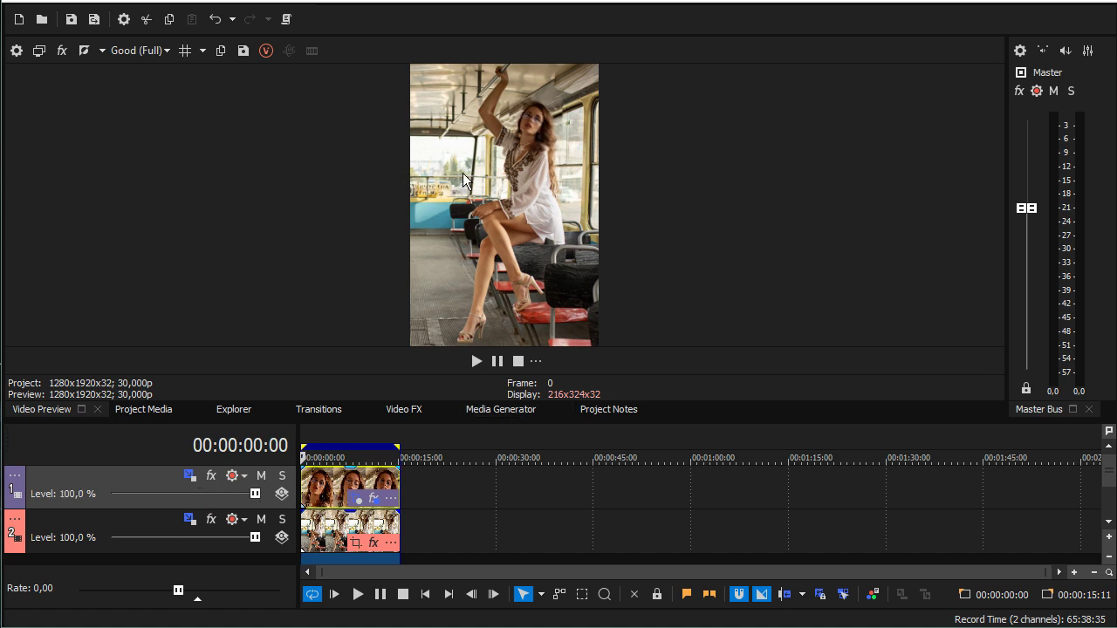
right_click(523, 159)
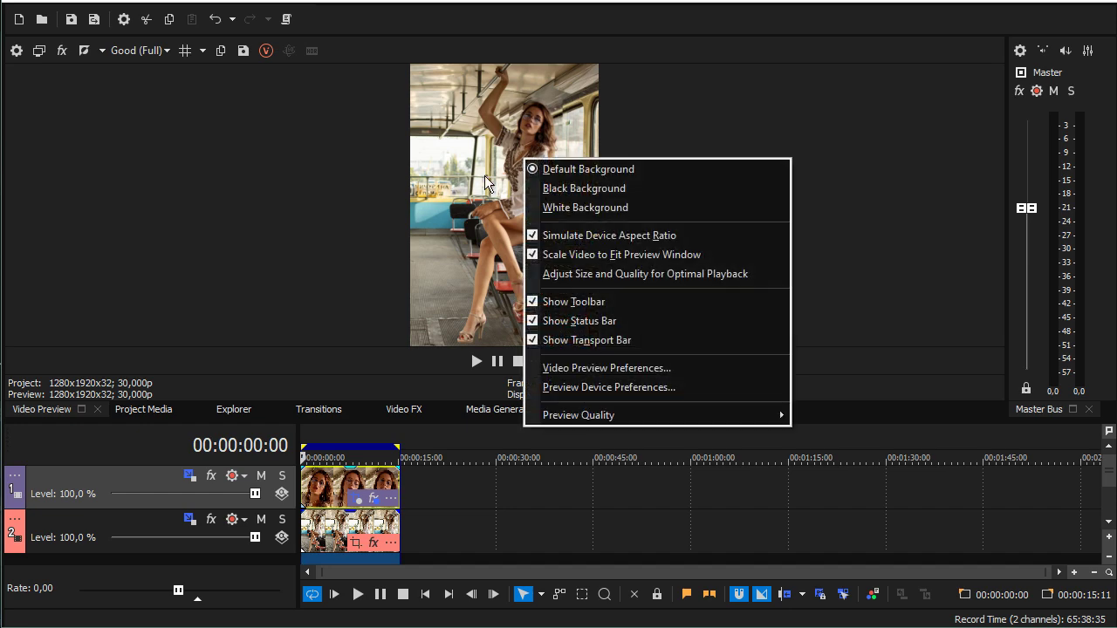
left_click(562, 255)
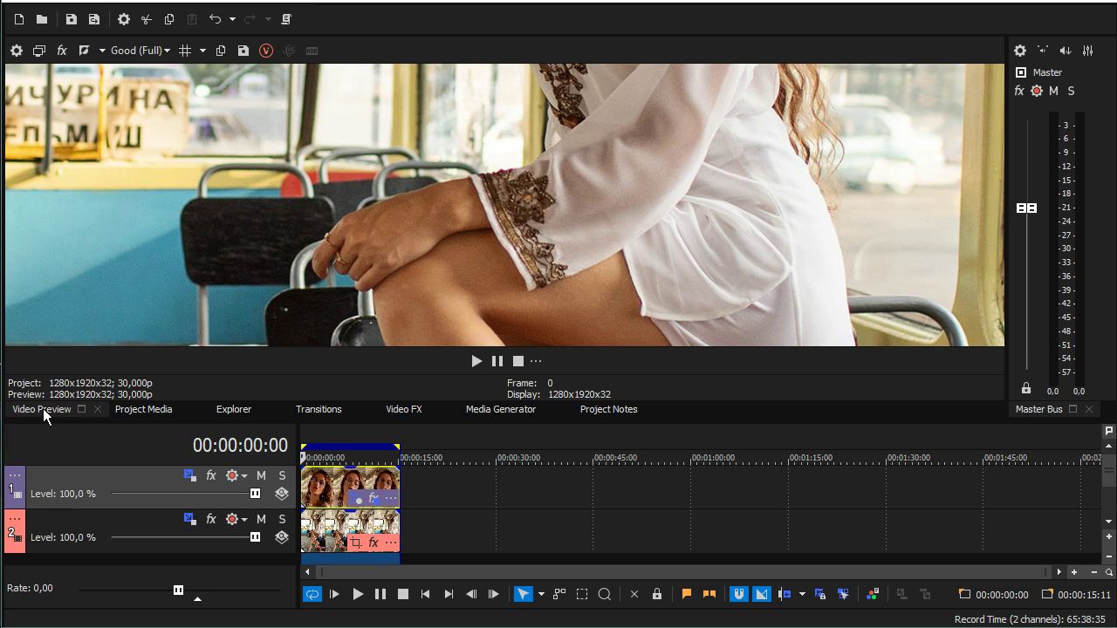
left_click_drag(43, 408, 335, 75)
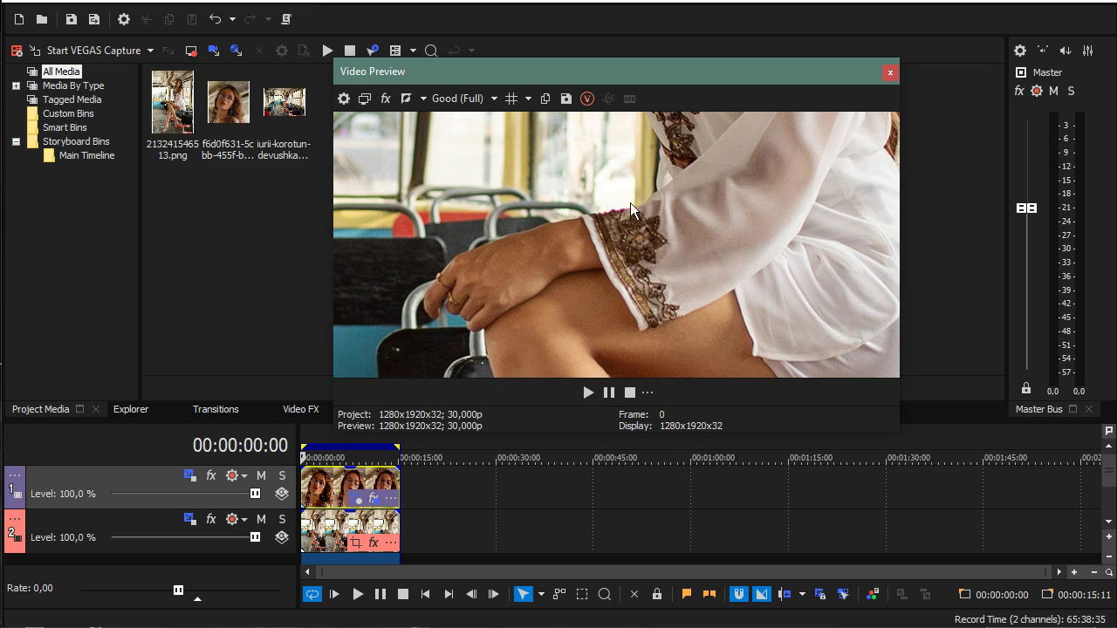
left_click_drag(383, 72, 85, 43)
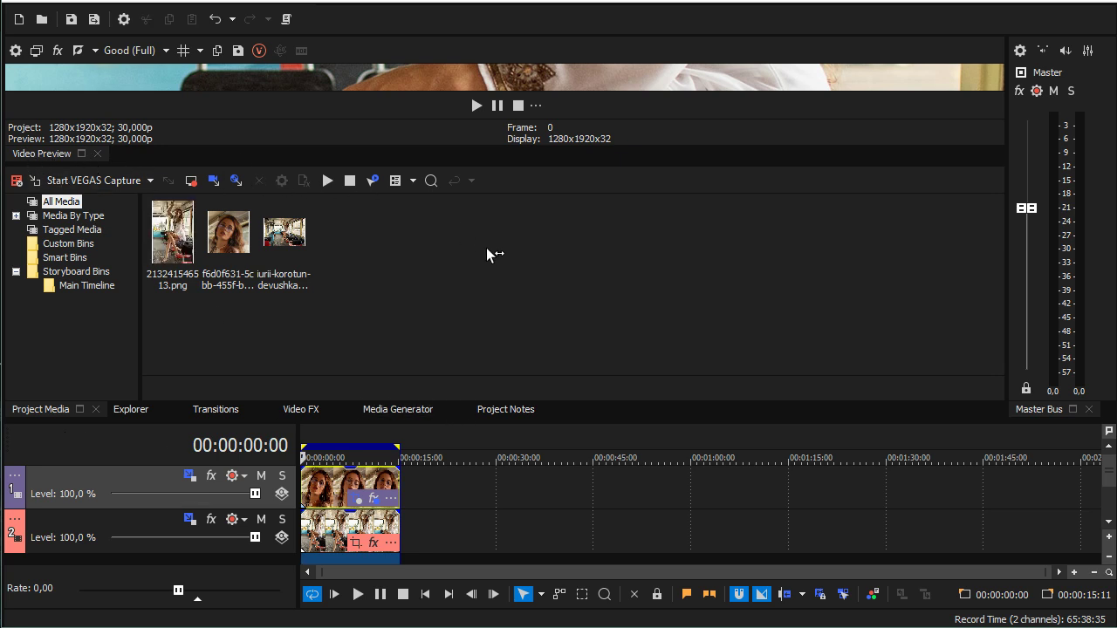
left_click_drag(43, 151, 51, 75)
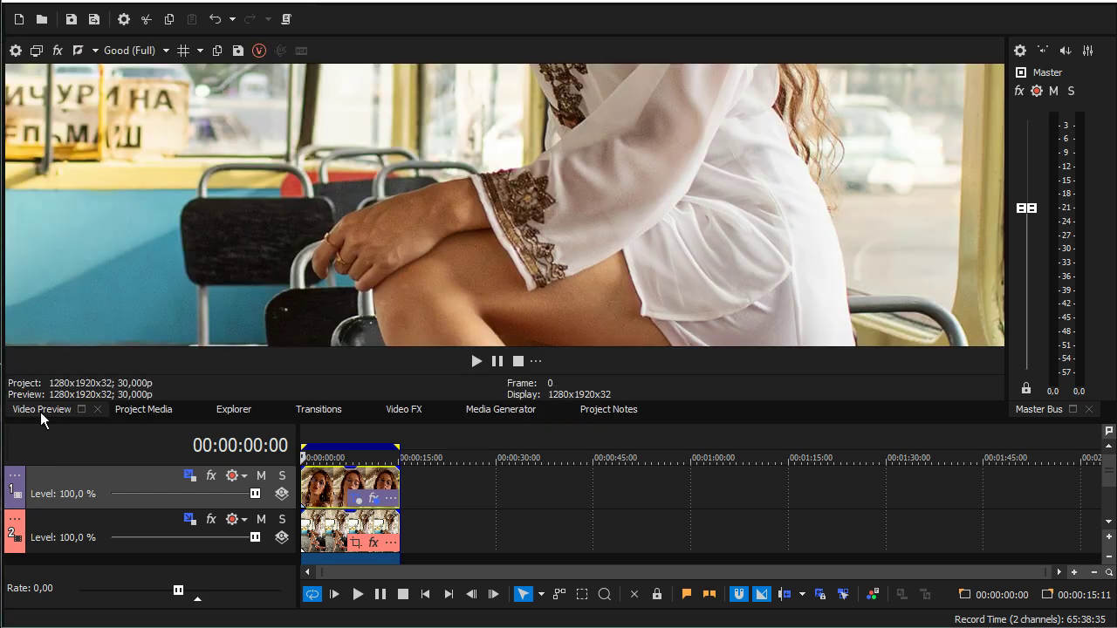
Turn on scaling the video to fit the preview window
right_click(408, 227)
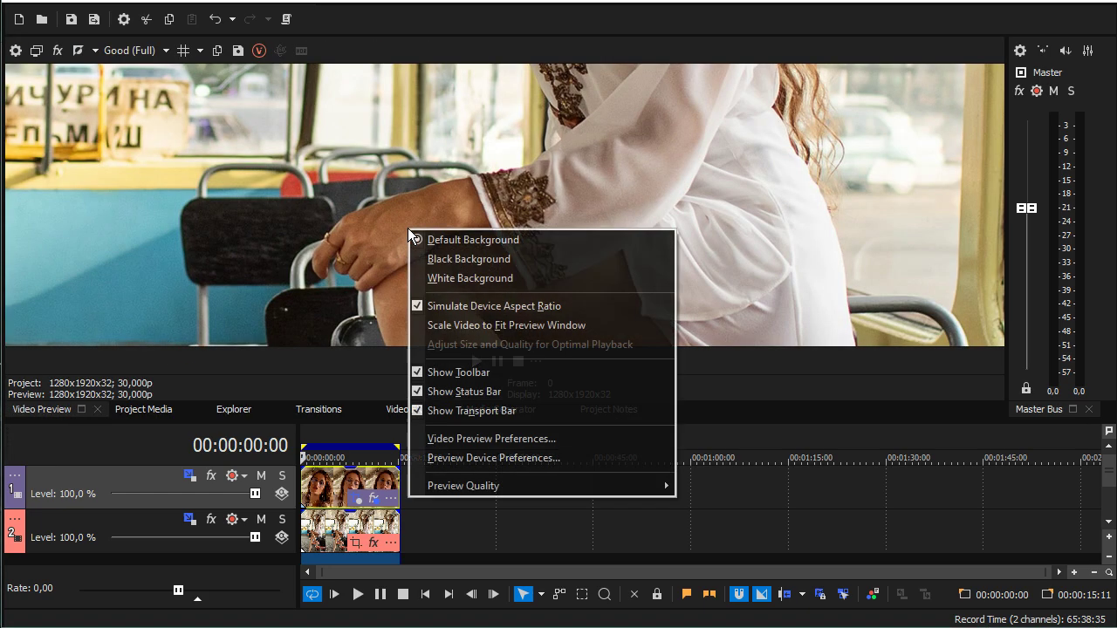
left_click(449, 324)
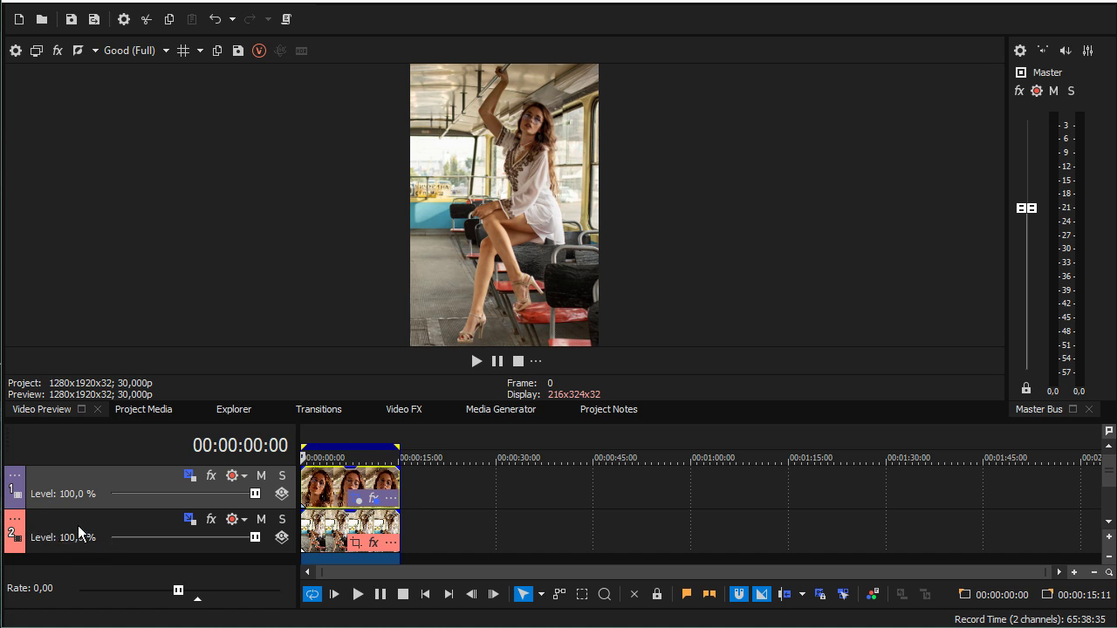
Make track 2 a compositing child of track 1 and check the composite at the start and at 00:00:06:13
left_click(54, 517)
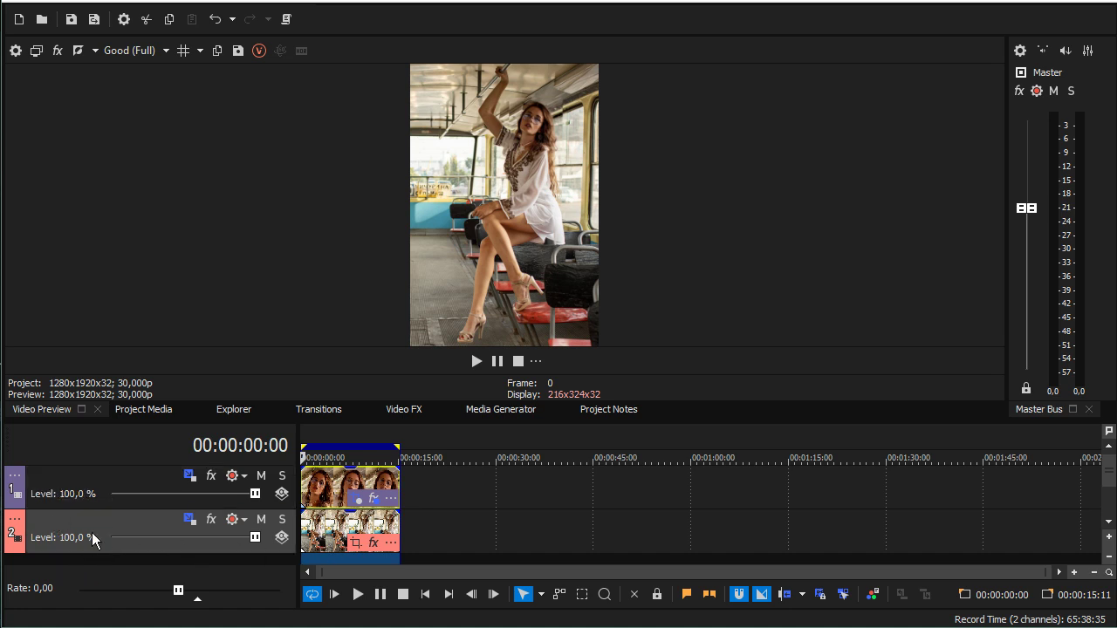
left_click(13, 521)
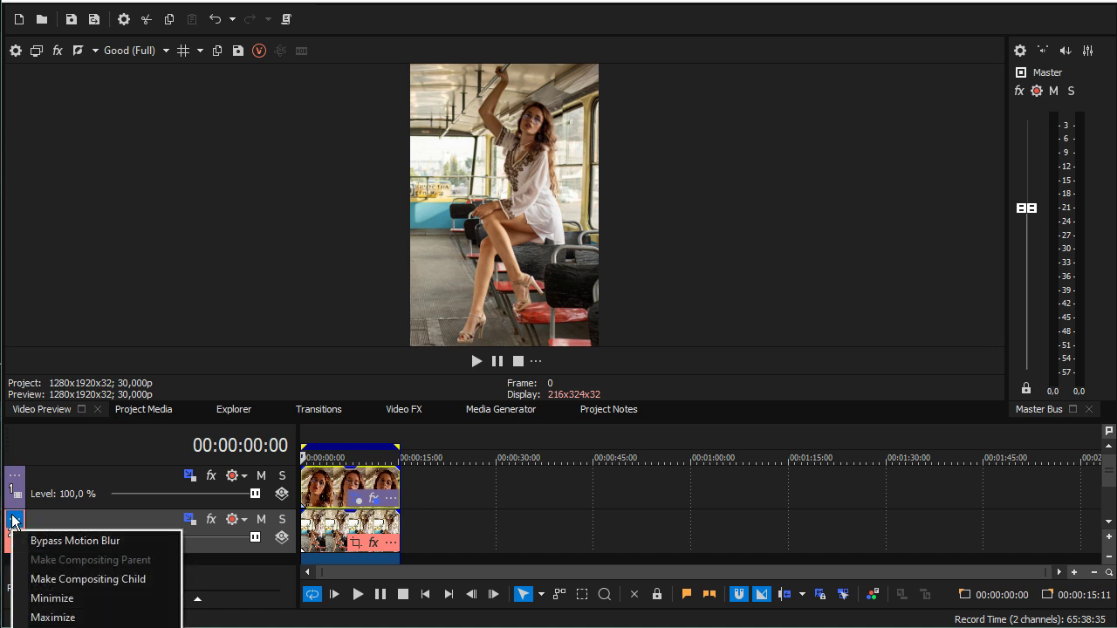
left_click(102, 579)
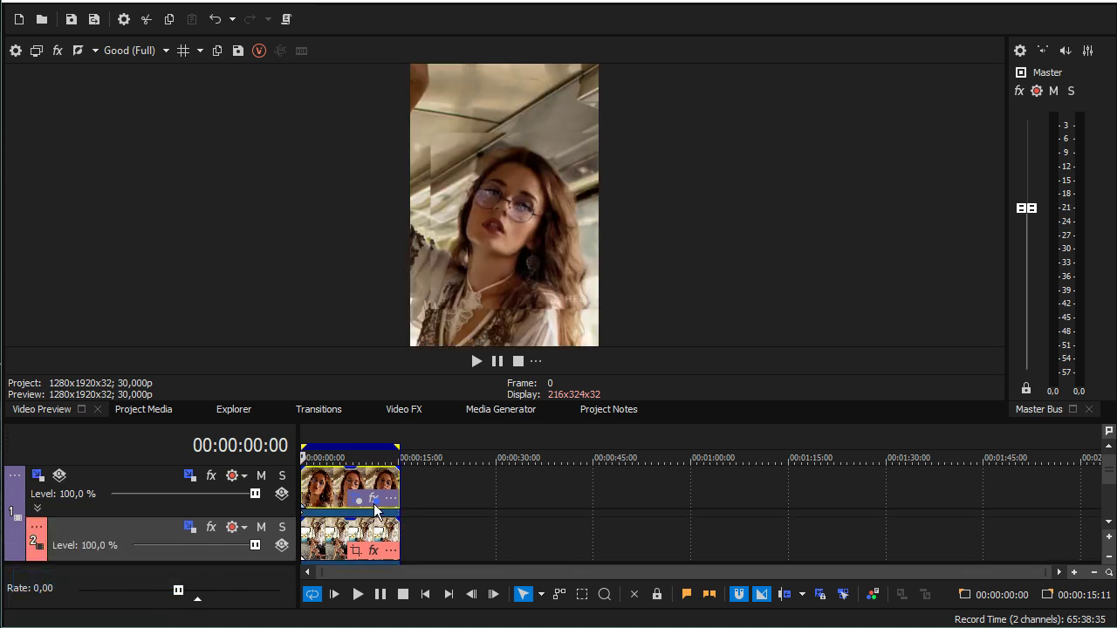
left_click(317, 548)
left_click(343, 498)
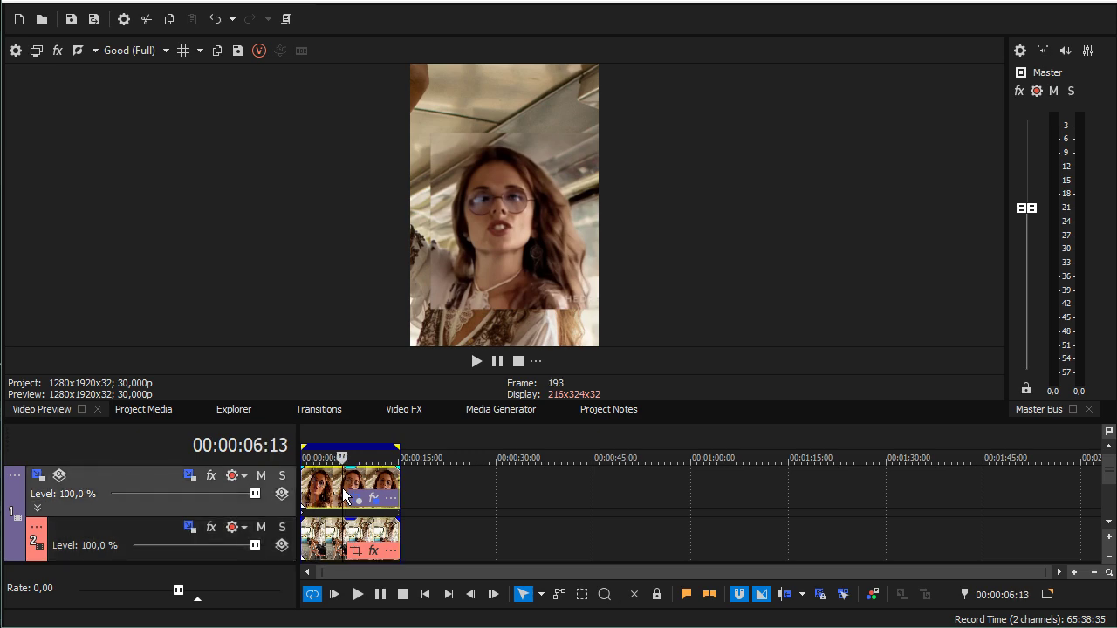
left_click(282, 534)
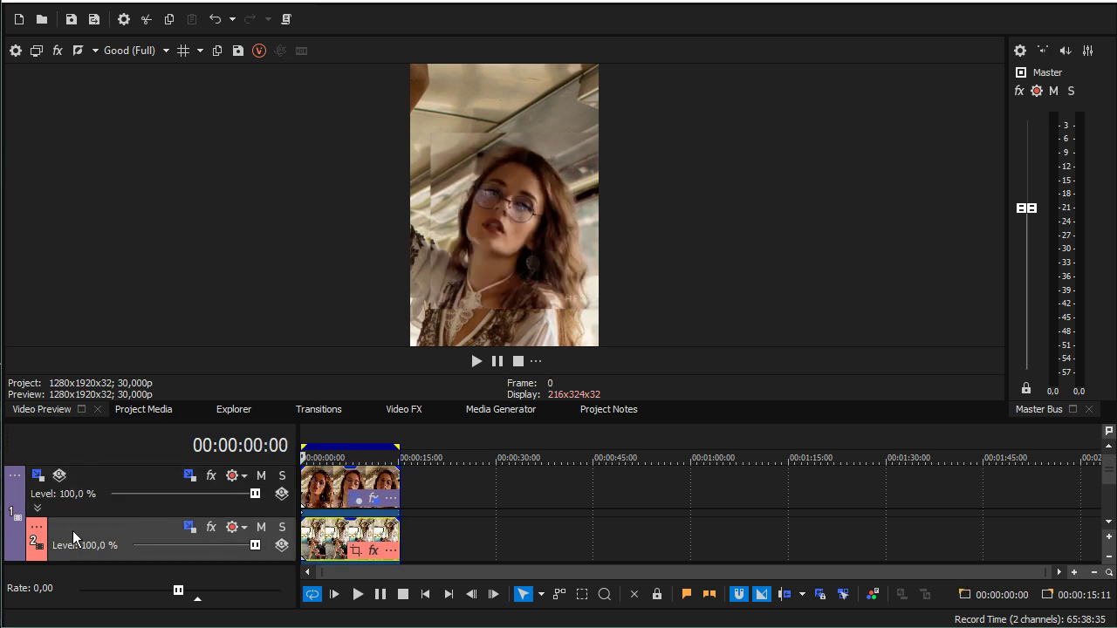
Reset track 1's parent motion to X 0, Y 0 and a size of 1920 × 1920, and close its settings
left_click(60, 476)
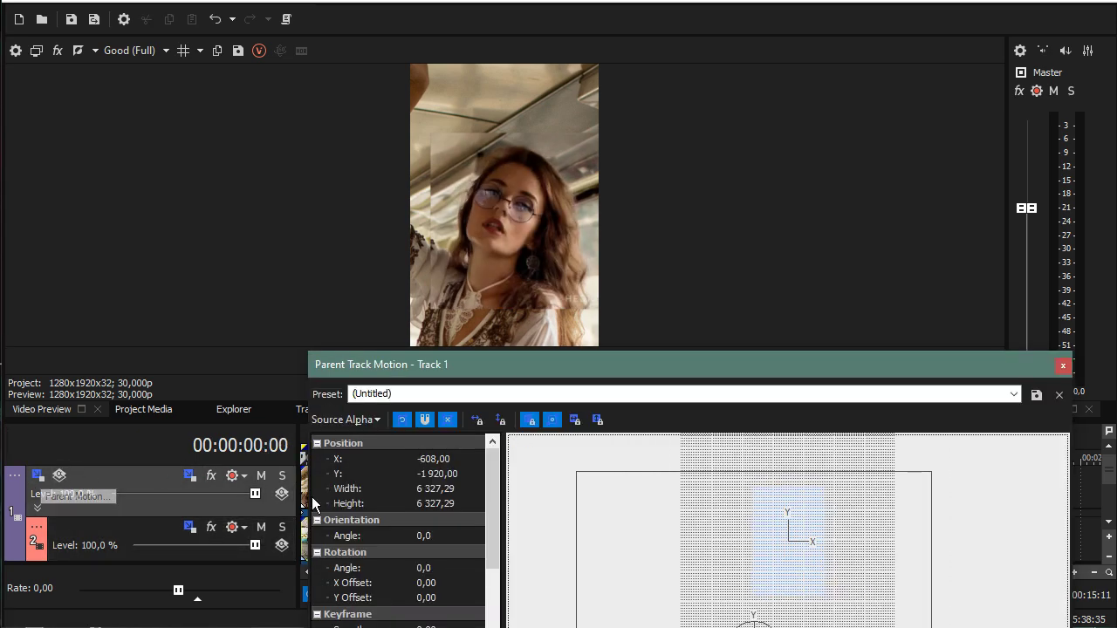
right_click(685, 548)
left_click(731, 577)
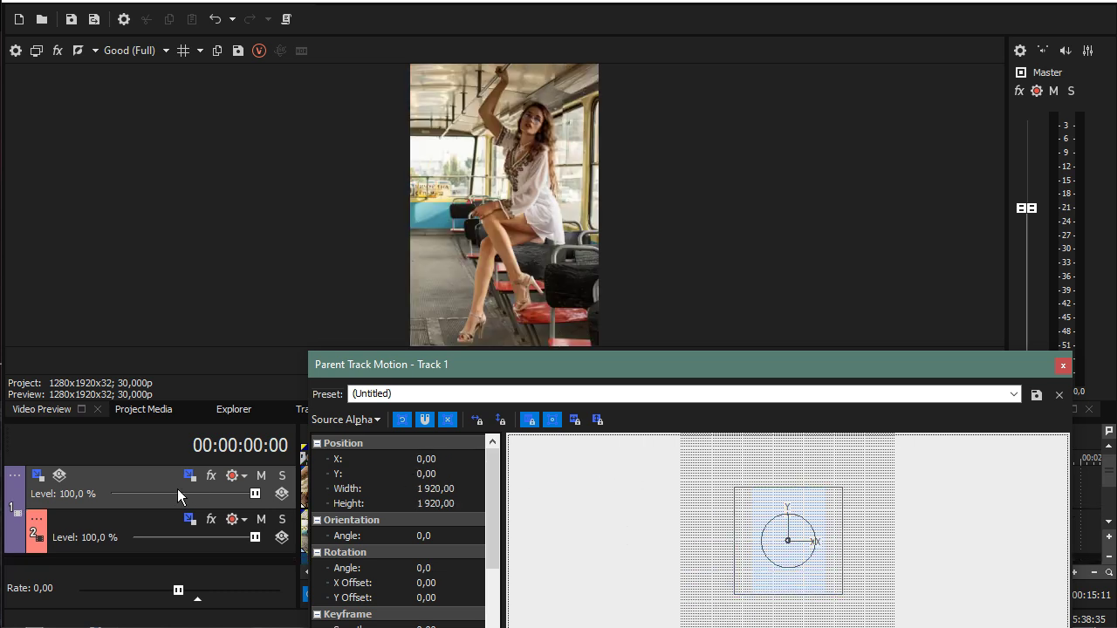
left_click(1060, 369)
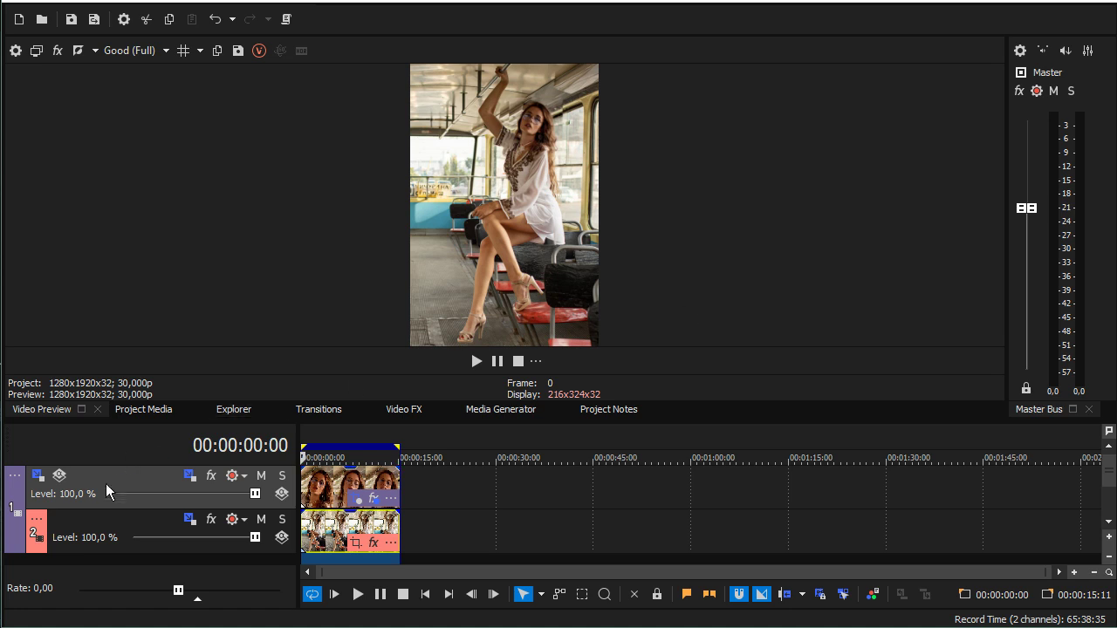
Magnify the face area through track 1's parent motion, with a frame of about 9703 × 9703 at X -256, Y -2688, and close the settings
left_click(38, 478)
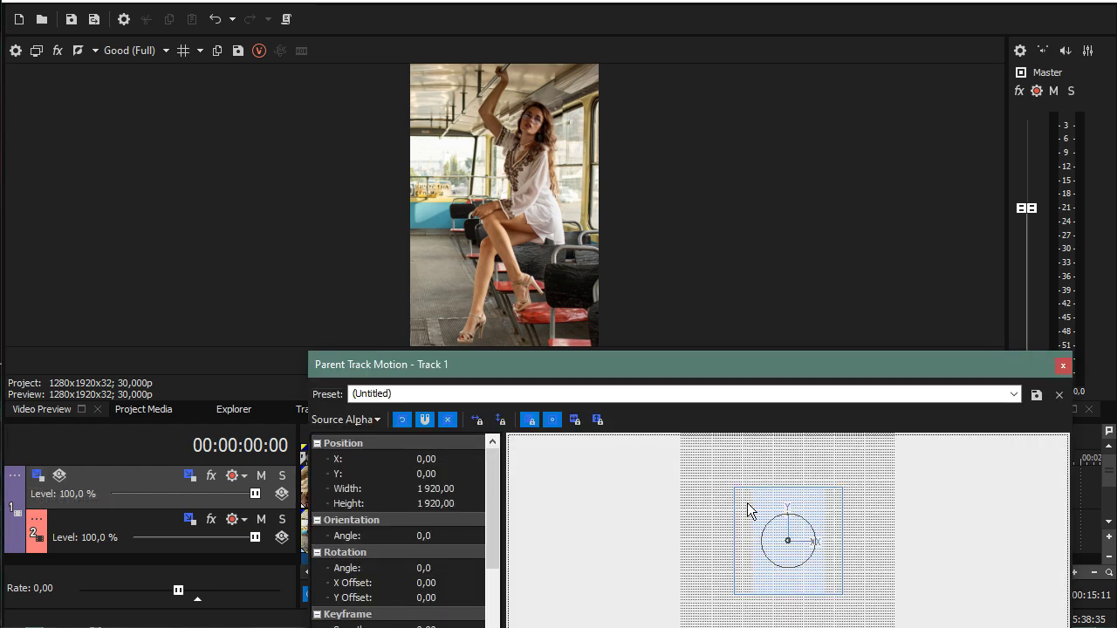
left_click_drag(734, 485, 661, 428)
left_click_drag(698, 472, 696, 601)
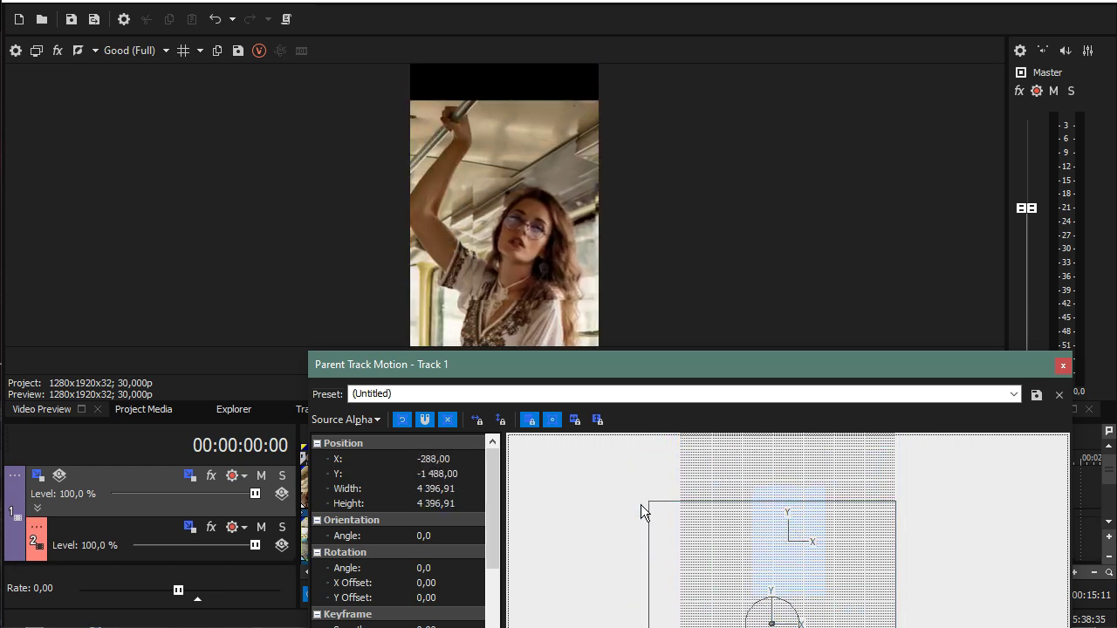
left_click_drag(650, 503, 568, 416)
left_click_drag(705, 498, 693, 549)
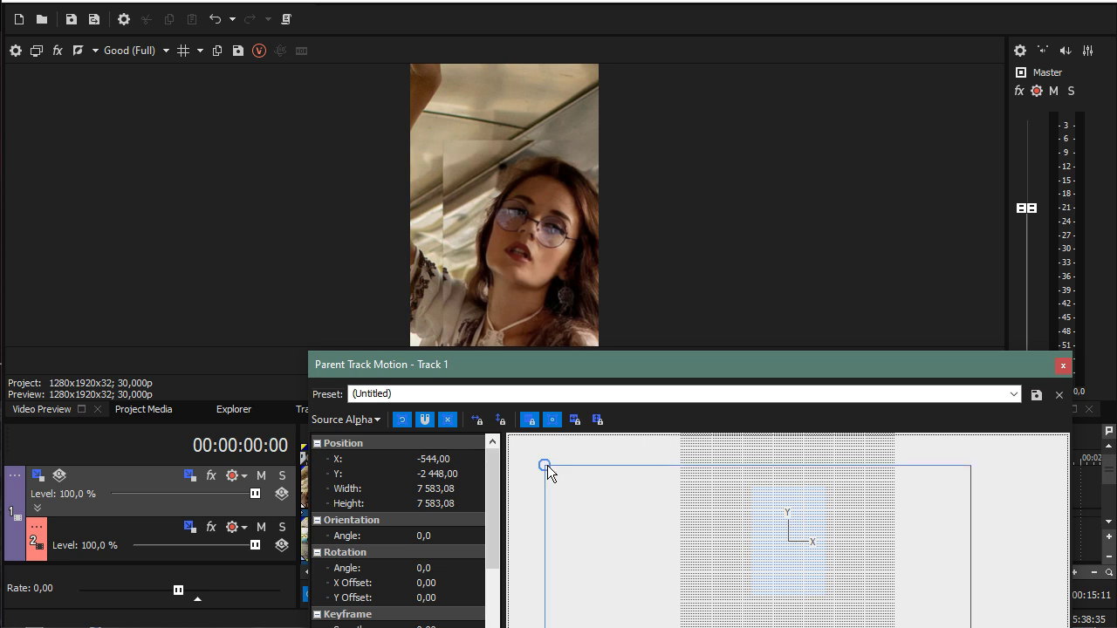
left_click_drag(545, 466, 485, 406)
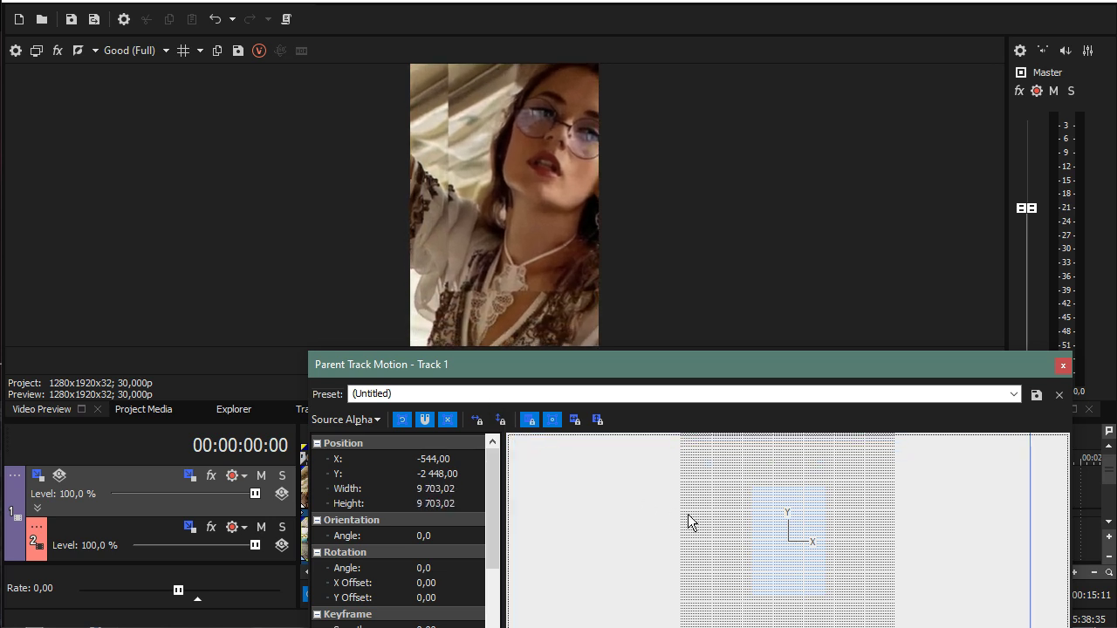
mouse_move(688, 521)
left_mouse_down()
mouse_move(692, 552)
mouse_move(704, 534)
left_mouse_up()
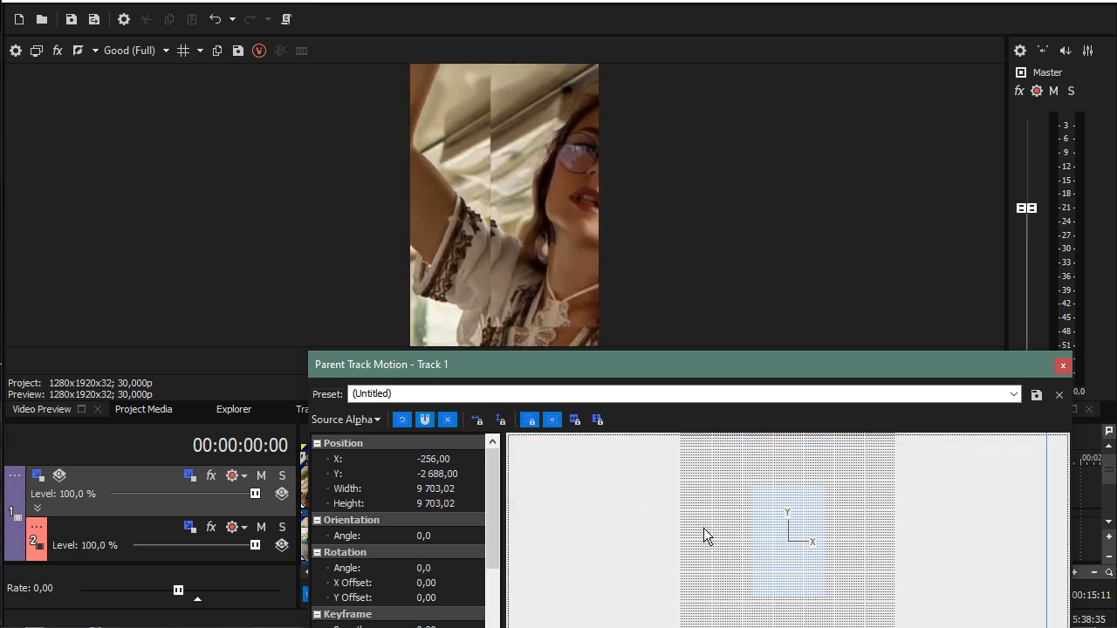
left_click(1063, 365)
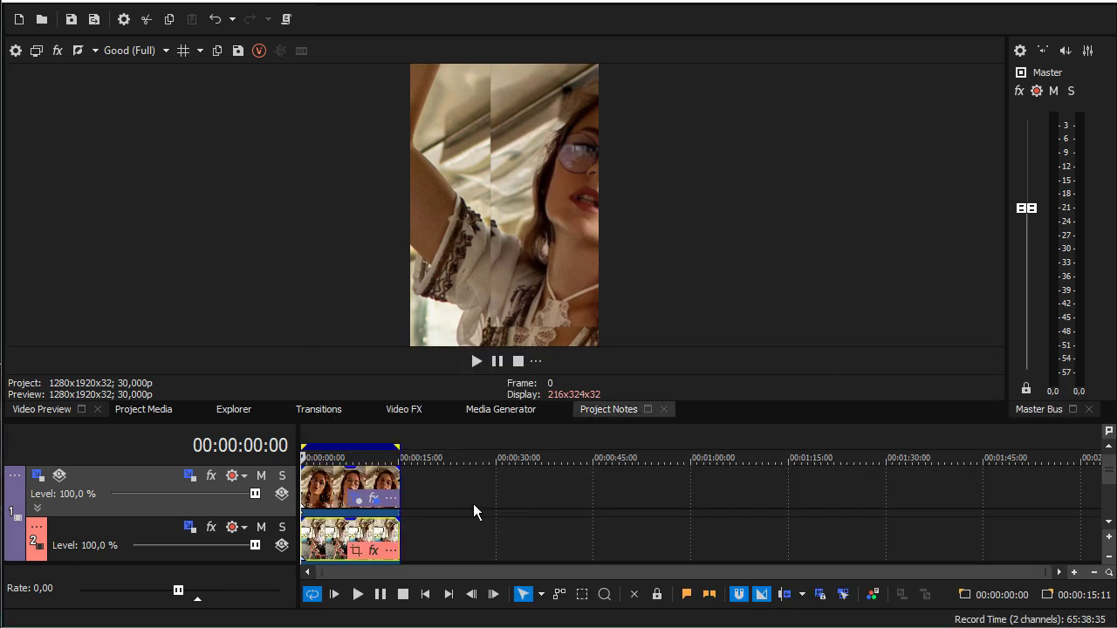
Shift the face clip's pan/crop frame to a centre of about X -32, Y 1060, and move the settings window clear of the tracks
left_click(358, 499)
left_click_drag(695, 222, 659, 345)
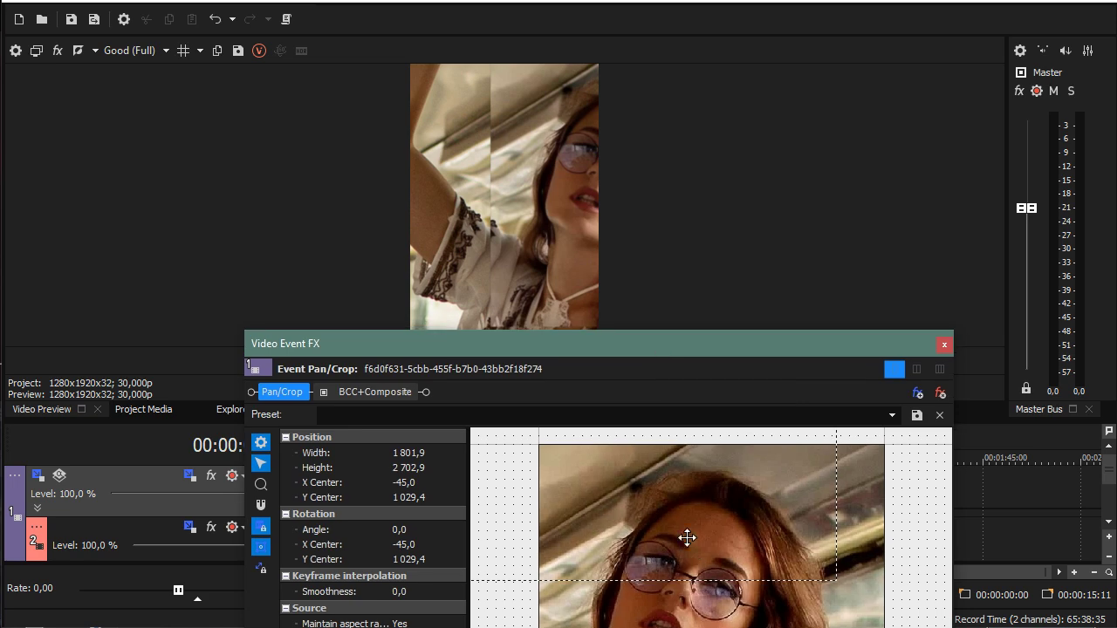
mouse_move(686, 536)
left_mouse_down()
mouse_move(634, 580)
mouse_move(702, 581)
mouse_move(718, 537)
mouse_move(688, 544)
left_mouse_up()
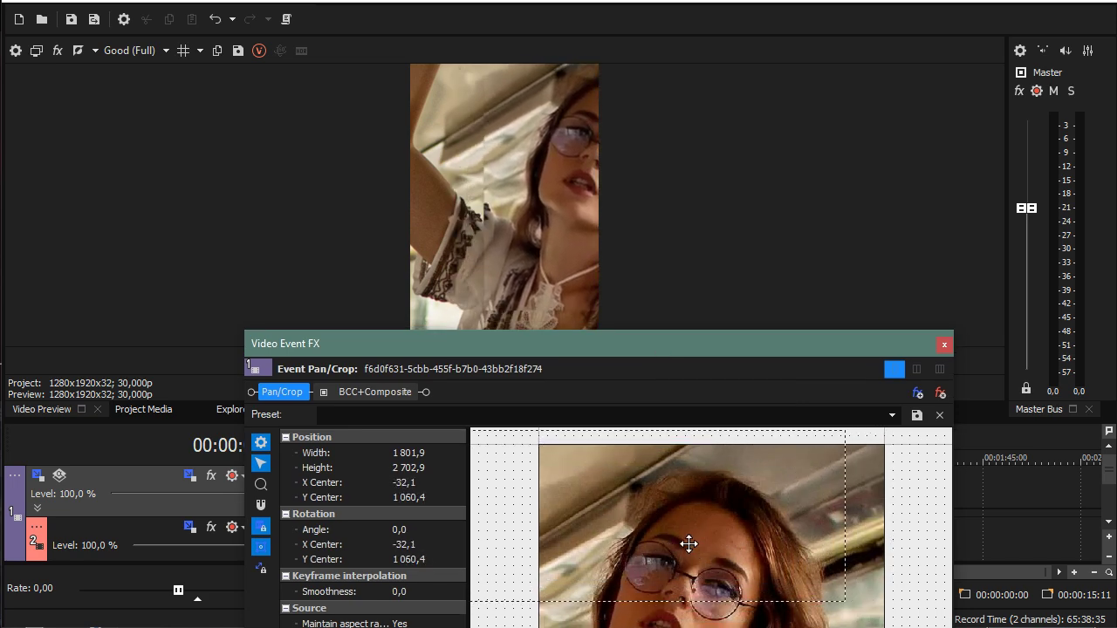
scroll(628, 520, "down", 2)
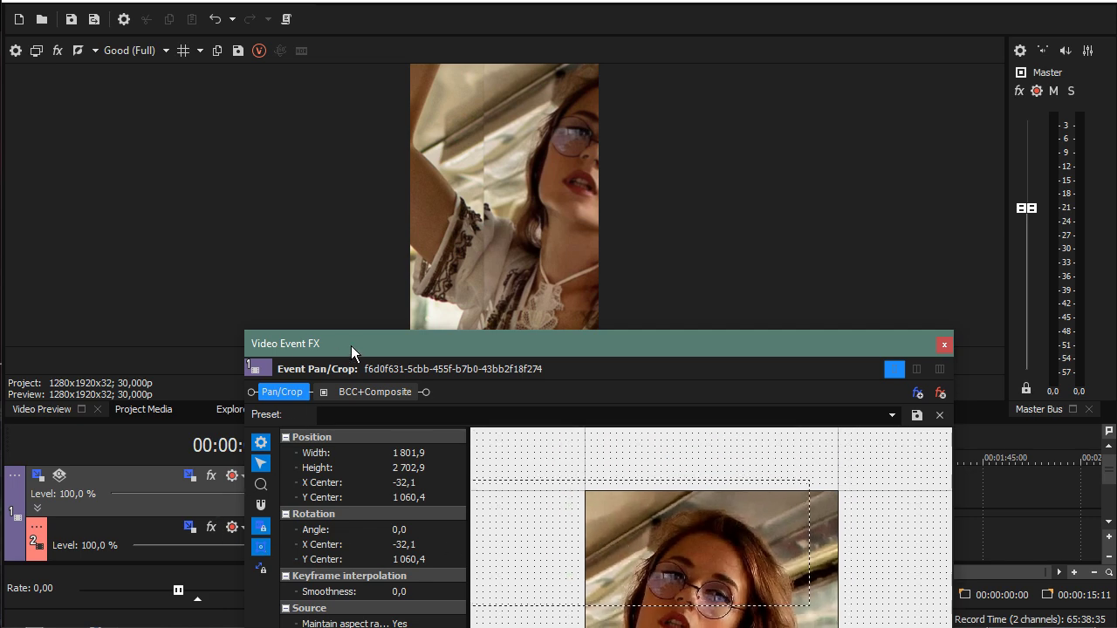
left_click_drag(351, 346, 536, 345)
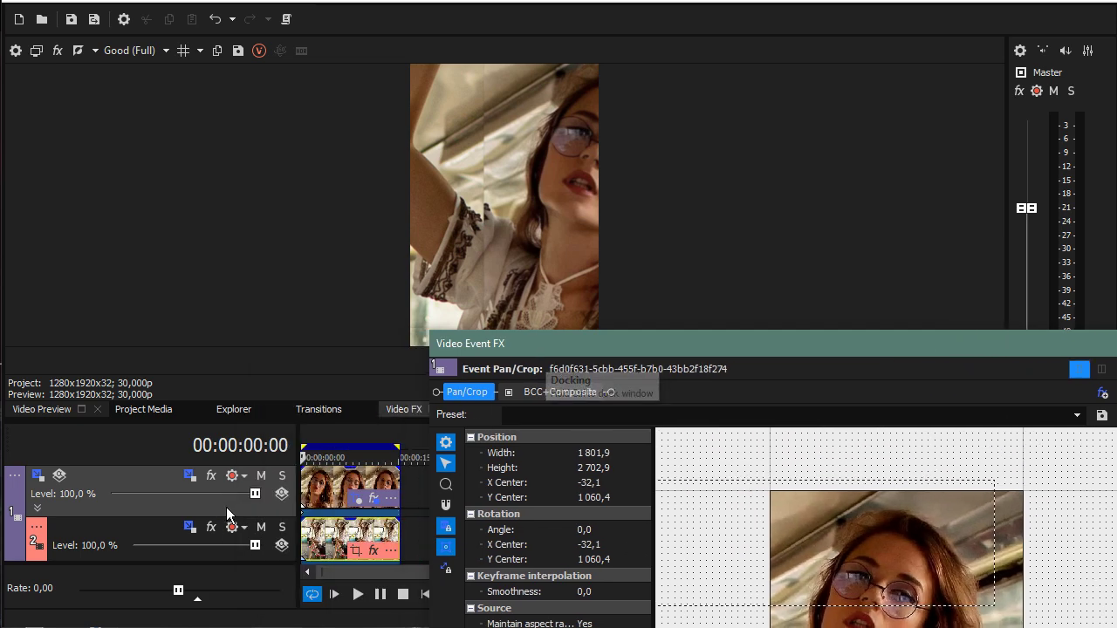
Mute and unmute track 1 for comparison, and lower its level to about 52 % to see the photo through the face clip
left_click(261, 475)
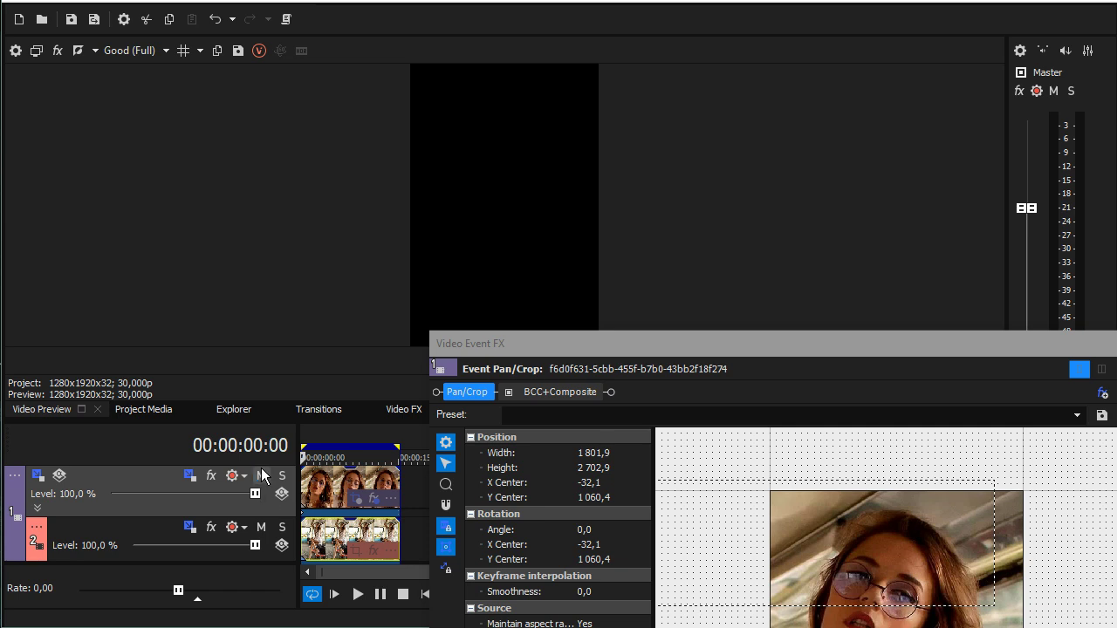
left_click(262, 475)
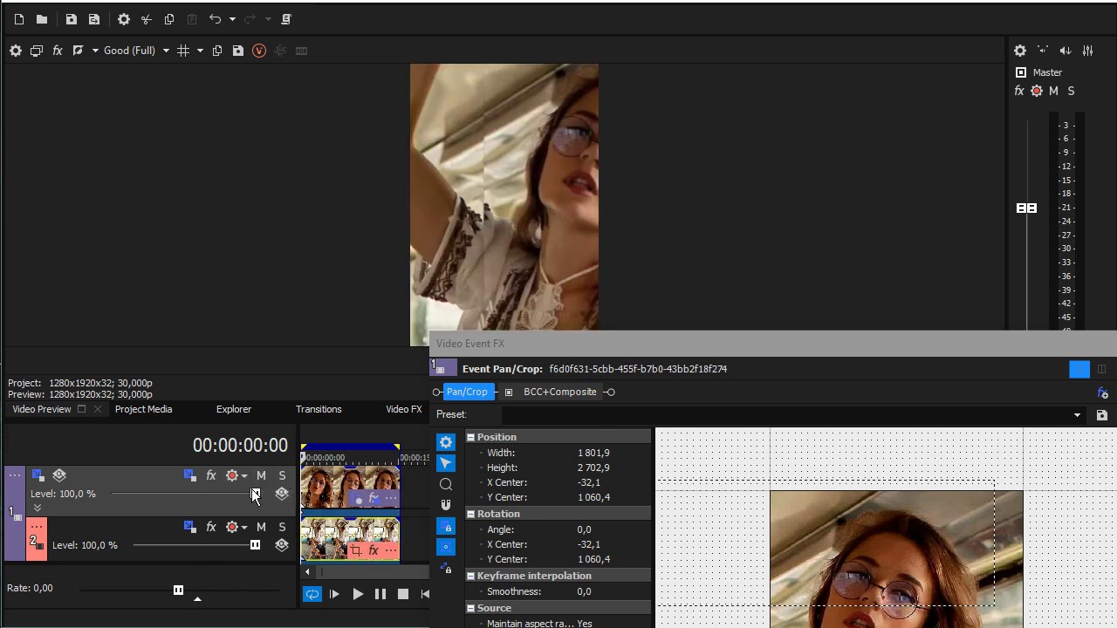
left_click_drag(255, 494, 187, 510)
Enlarge the face clip's crop frame to about 1903 × 2855 centred near X -25, Y 1093, and close the pan/crop settings
left_click_drag(834, 575, 831, 574)
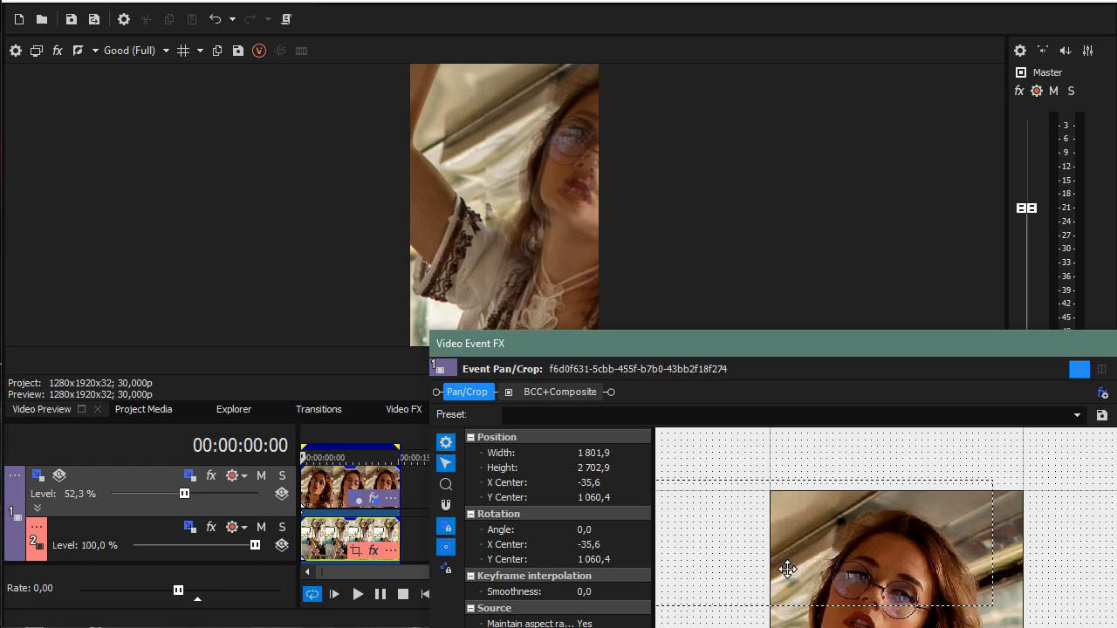
scroll(777, 575, "down", 2)
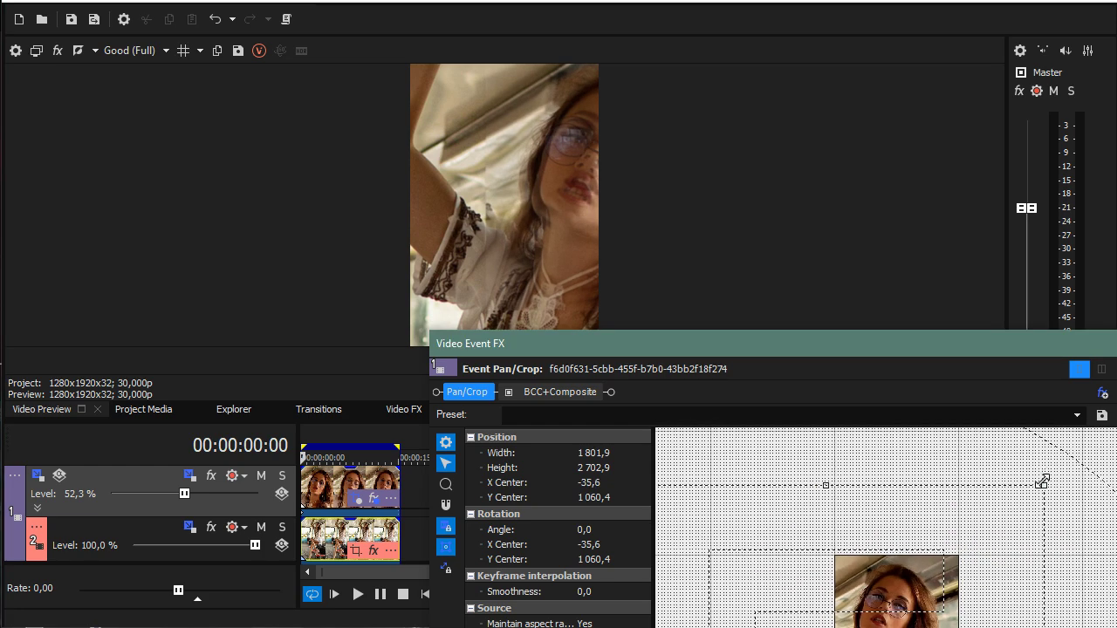
left_click_drag(1042, 481, 1061, 464)
mouse_move(940, 551)
left_mouse_down()
mouse_move(926, 571)
mouse_move(926, 546)
left_mouse_up()
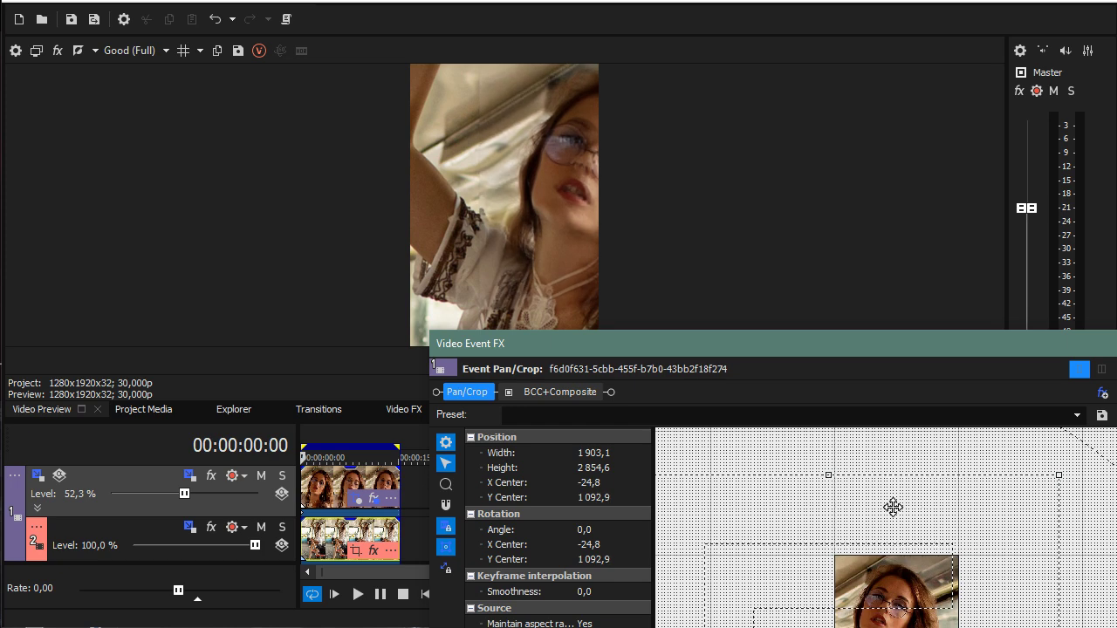
left_click_drag(907, 344, 623, 366)
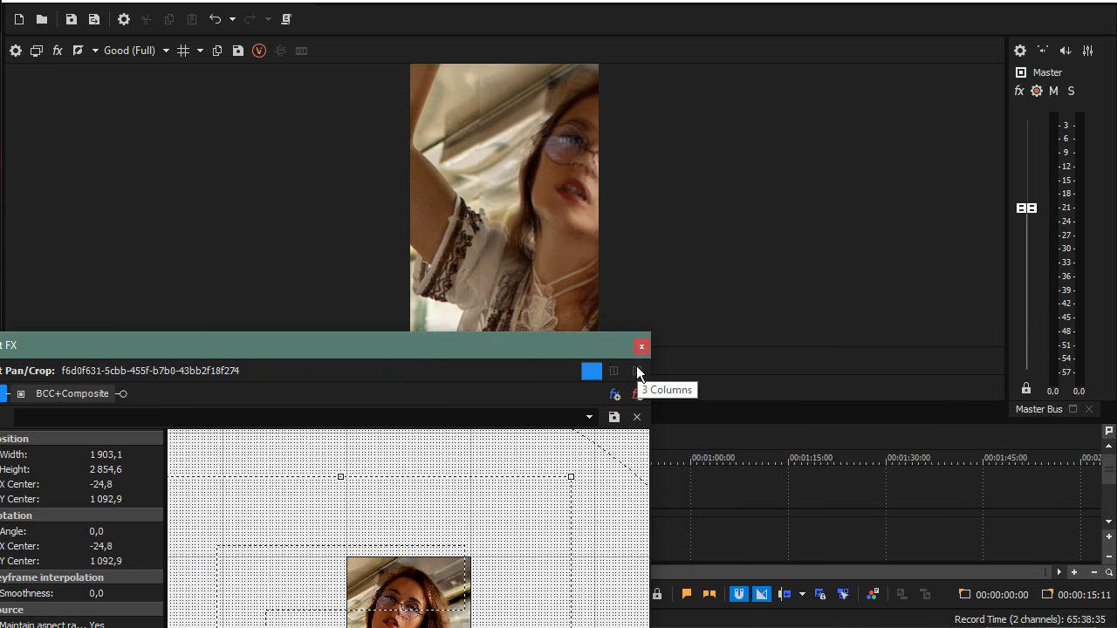
left_click(642, 347)
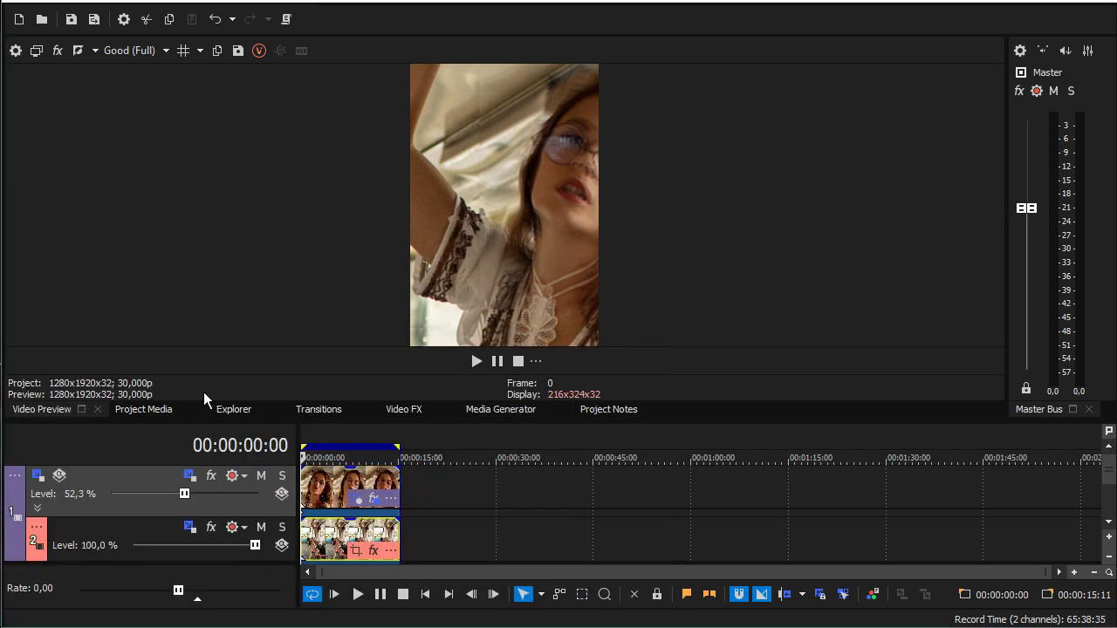
Make track 2 a compositing parent again, and mute and unmute track 1 to compare the face overlay with the photo
left_click(39, 476)
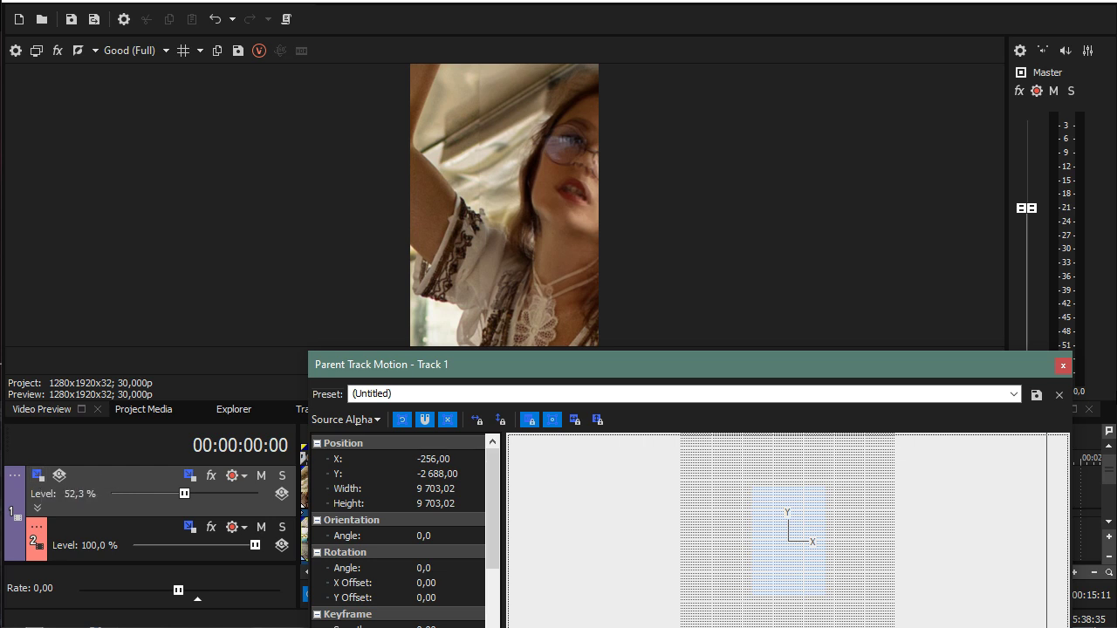
left_click(1064, 365)
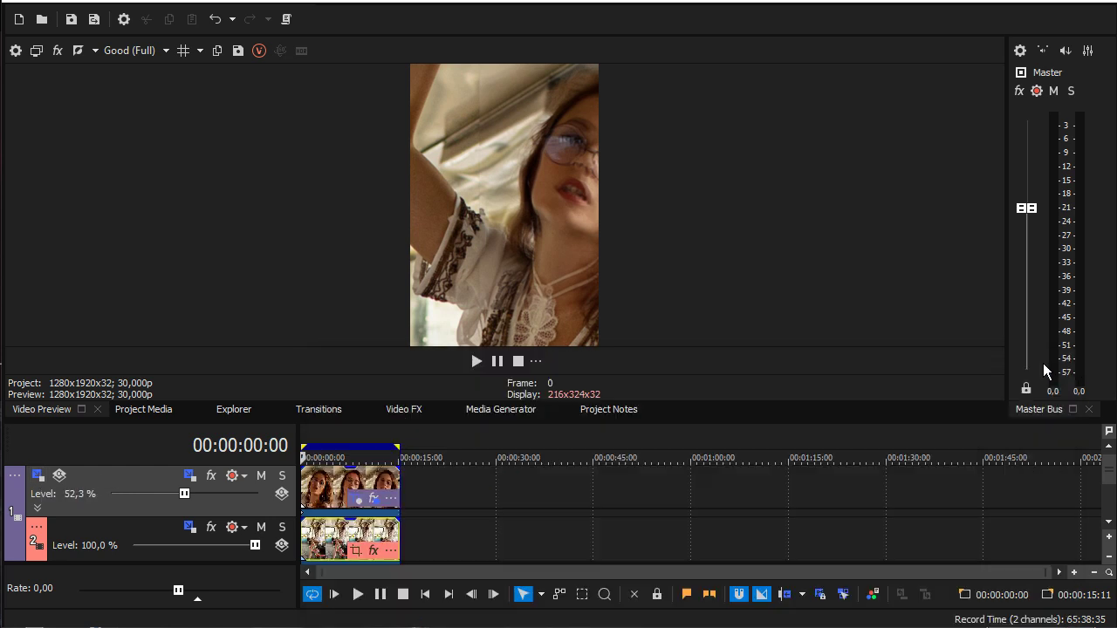
left_click(37, 528)
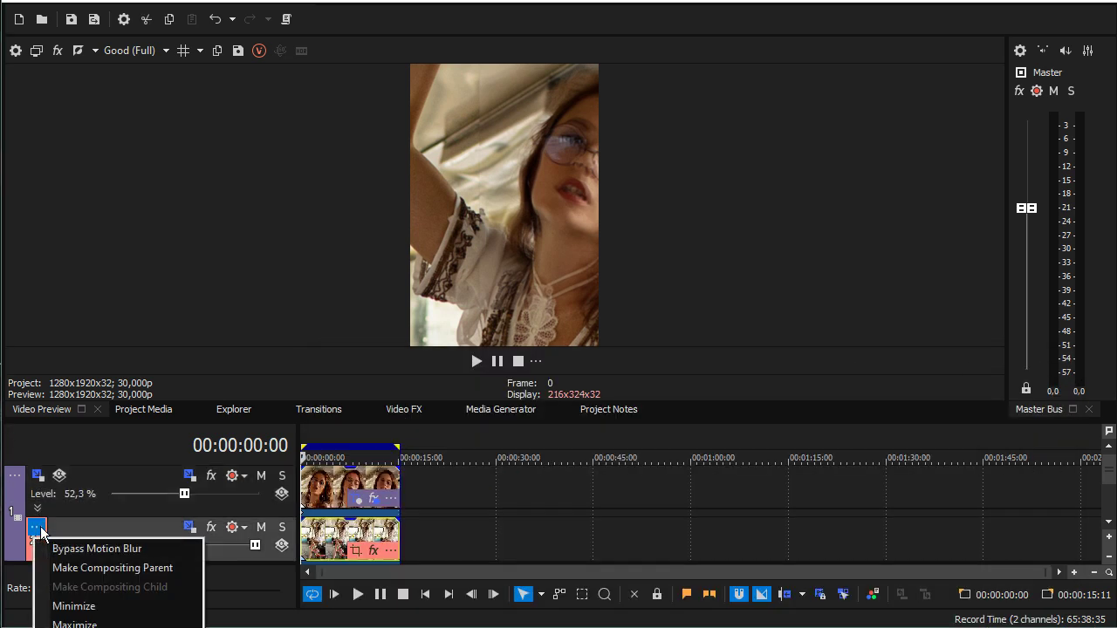
left_click(67, 568)
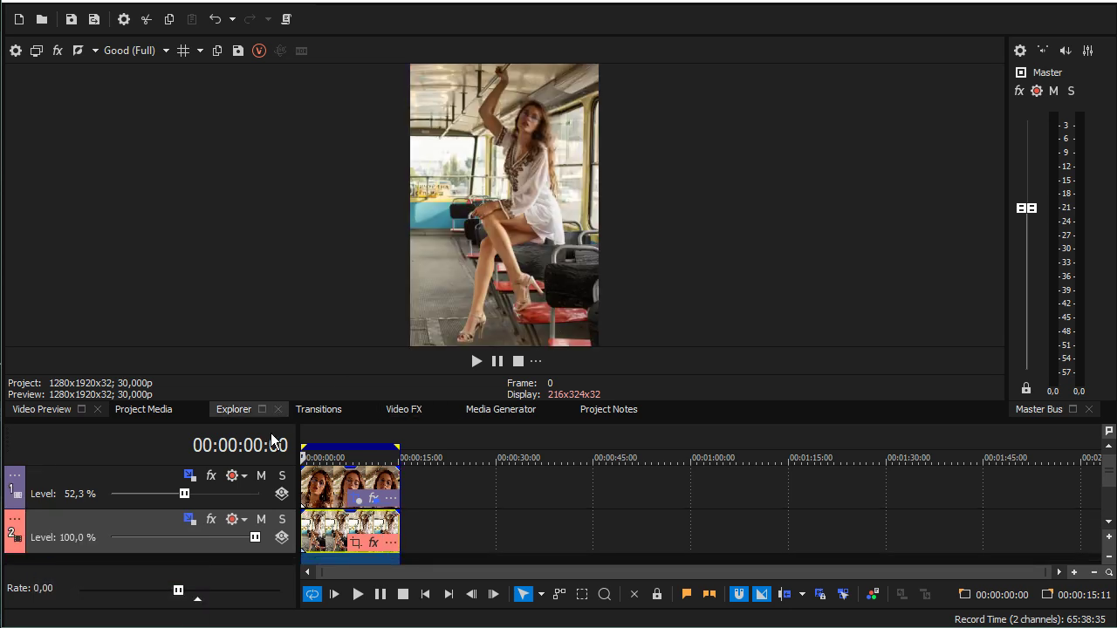
left_click(262, 475)
left_click(261, 475)
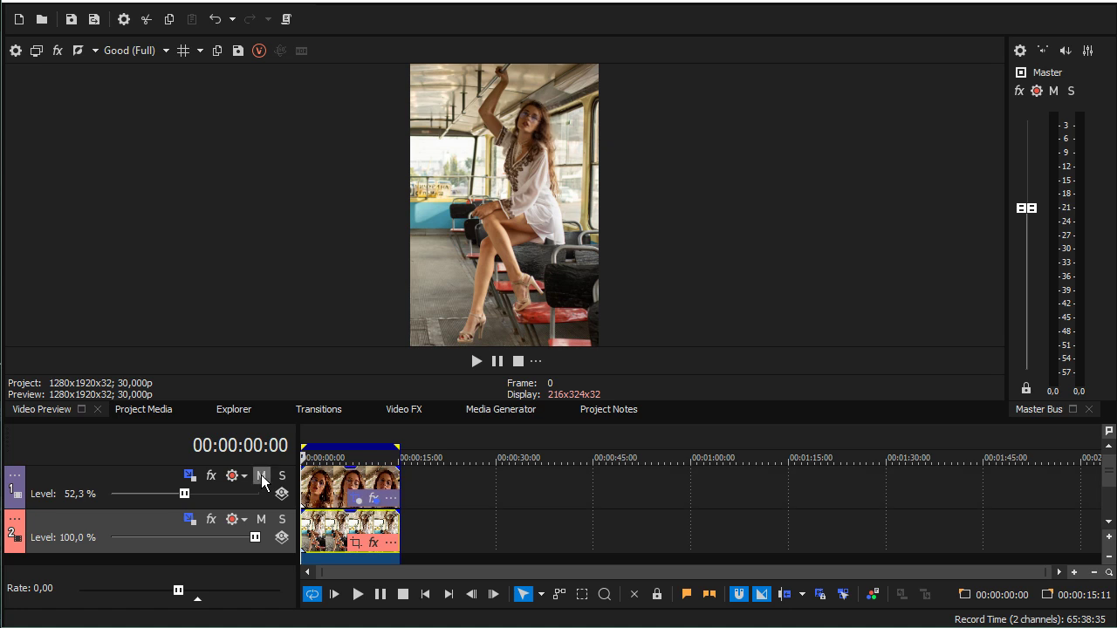
Restore track 1's level to 100 % and mute and unmute it to compare the photo with and without the face clip, leaving it muted
left_click(261, 475)
left_click_drag(183, 494, 297, 495)
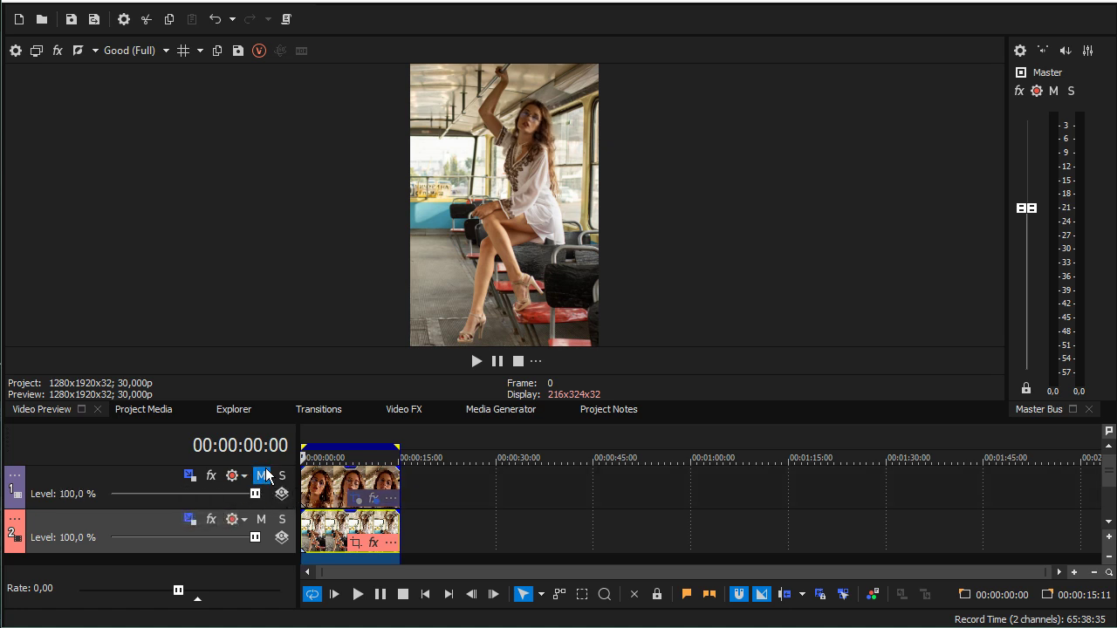
left_click(262, 475)
left_click(262, 476)
left_click(262, 475)
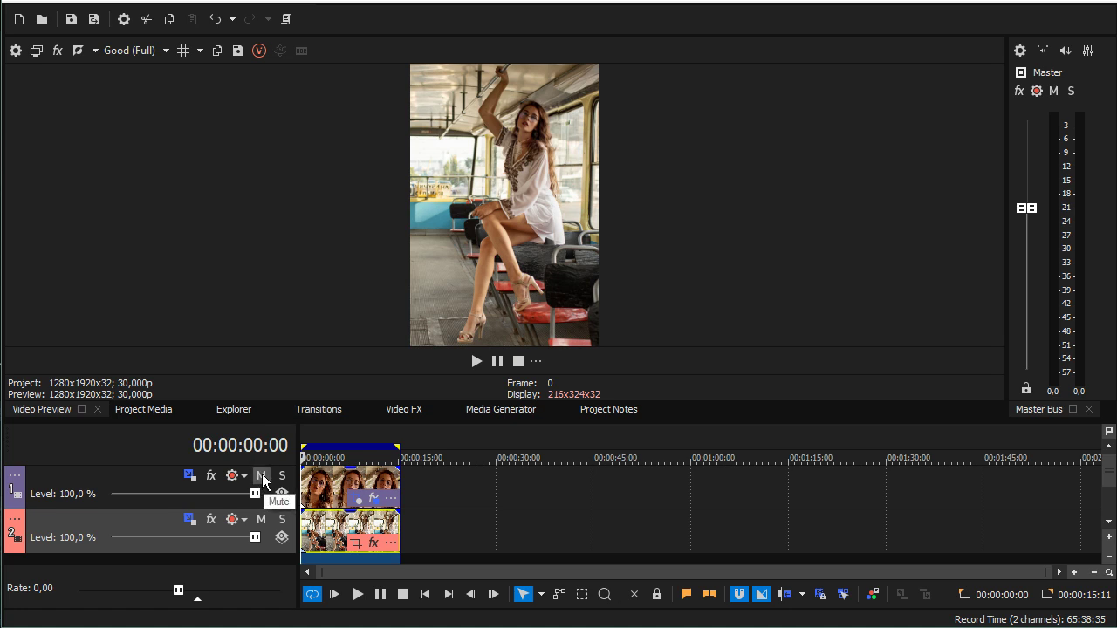
left_click(262, 475)
left_click(262, 476)
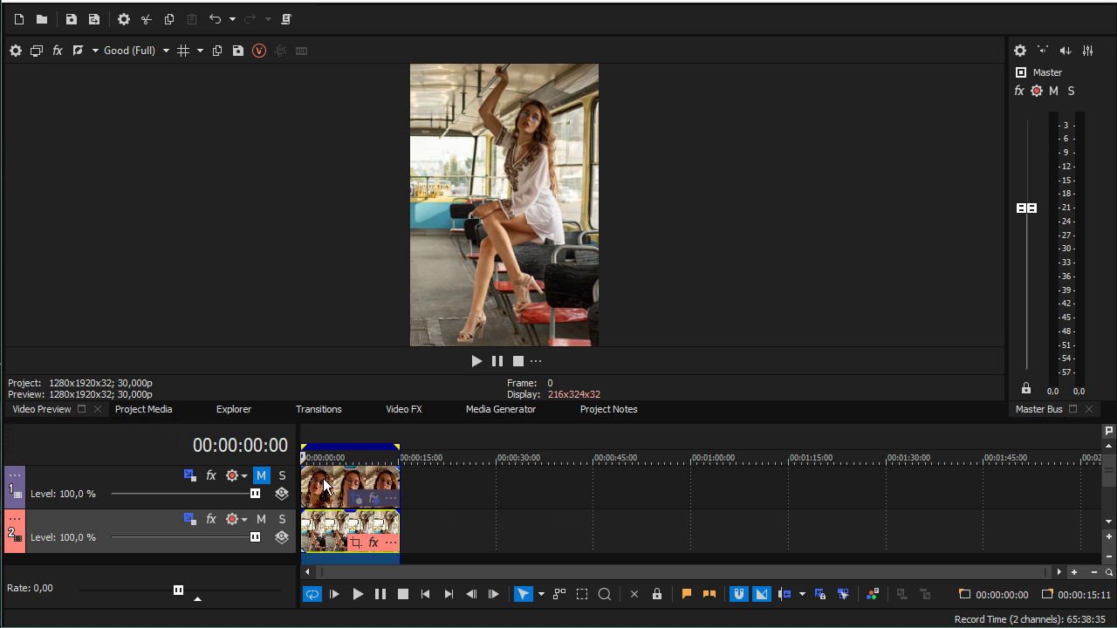
Play the first seconds of the project with track 1 muted, unmute it, and replay them to check the face animation
key("space")
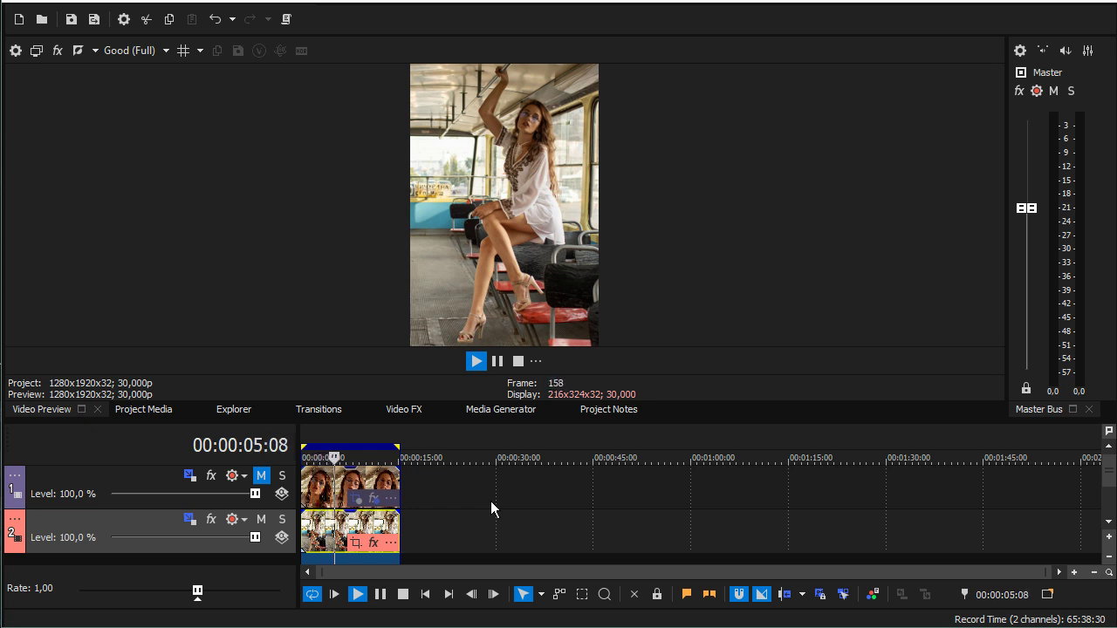
key("space")
left_click(262, 475)
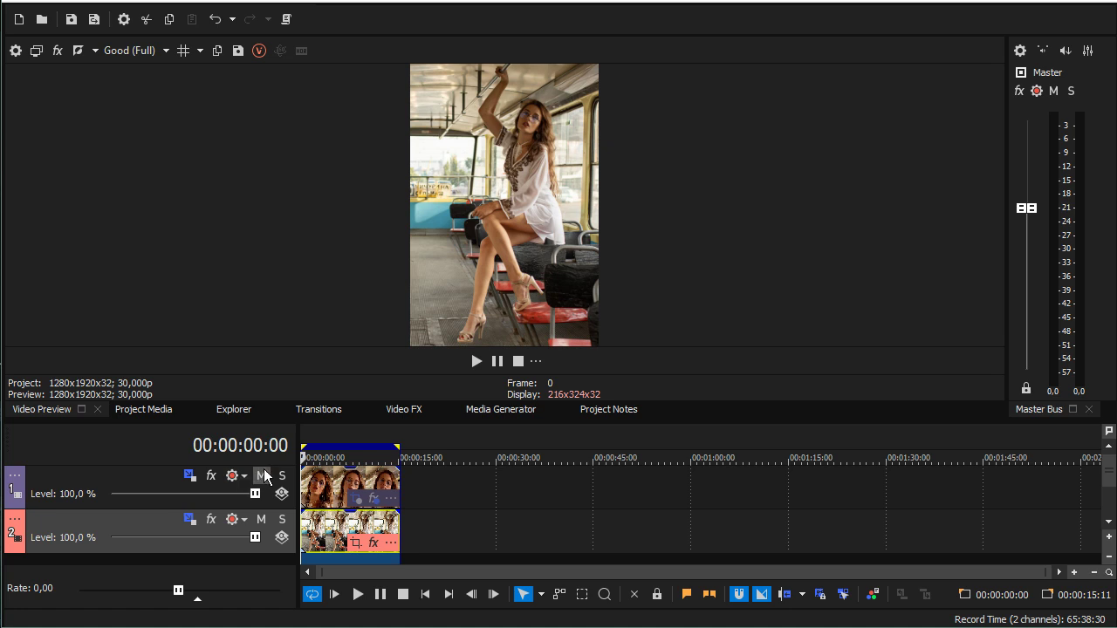
key("space")
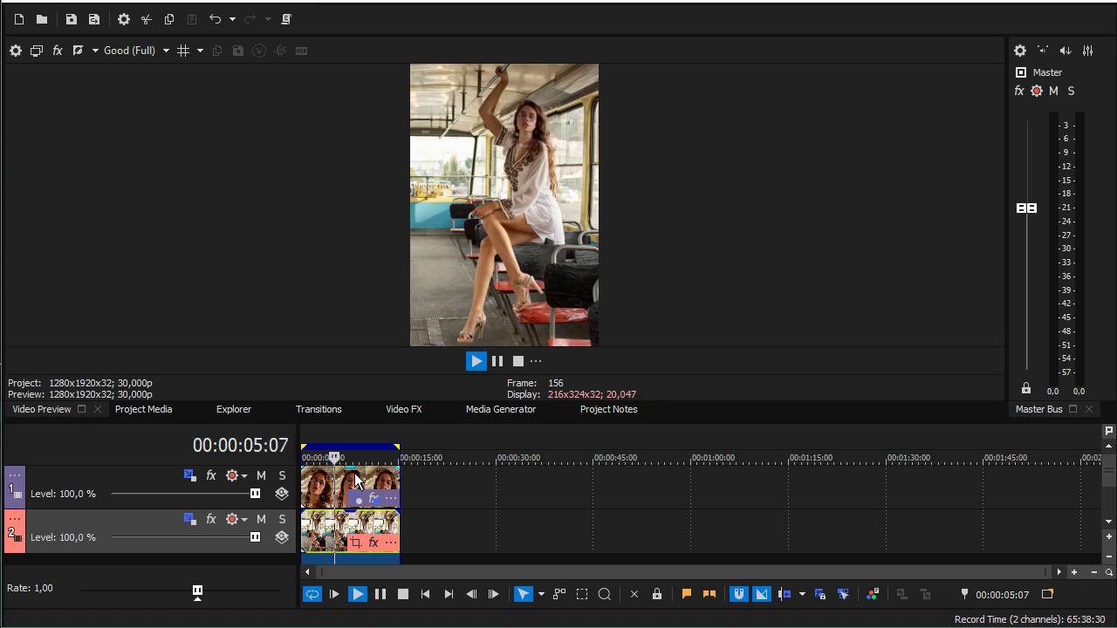
key("space")
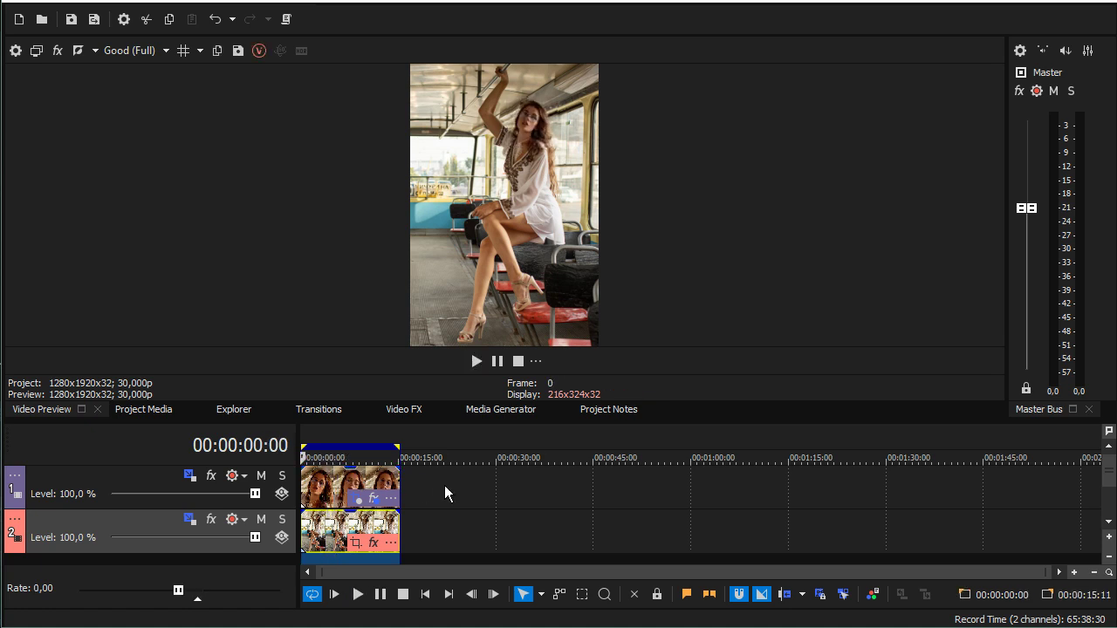